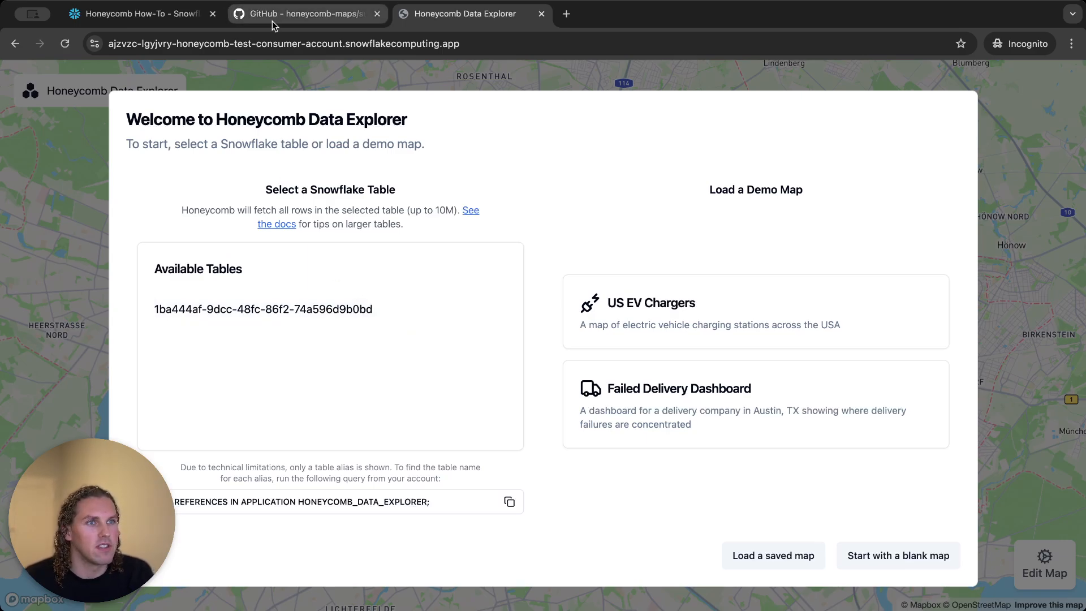
- Switch to the Snowflake worksheet and review the fact_orders query and its result columns before returning to Honeycomb Data Explorer
left_click(170, 13)
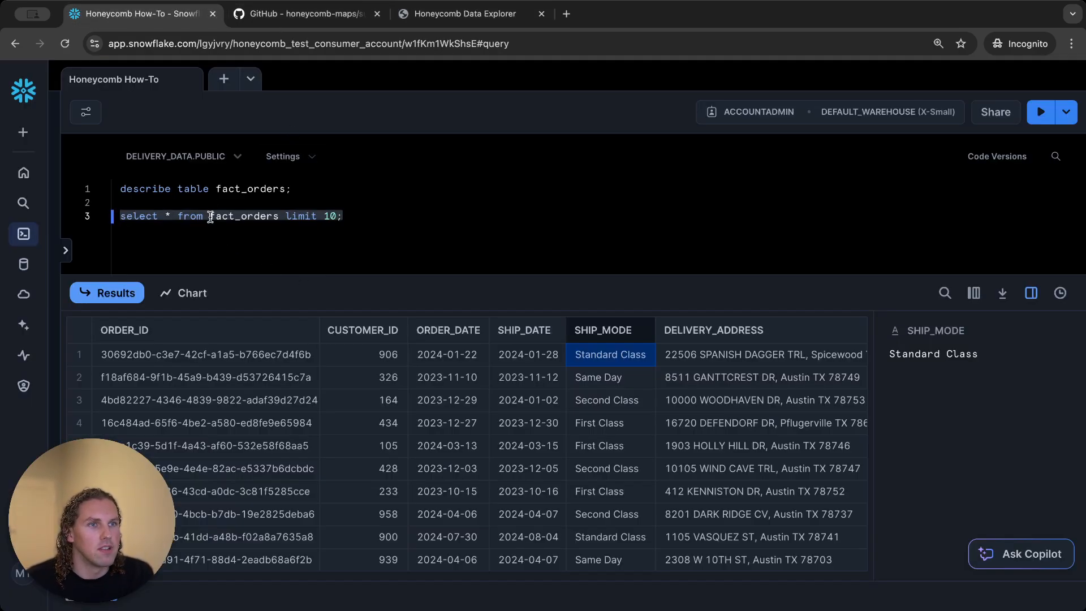
triple_click(230, 218)
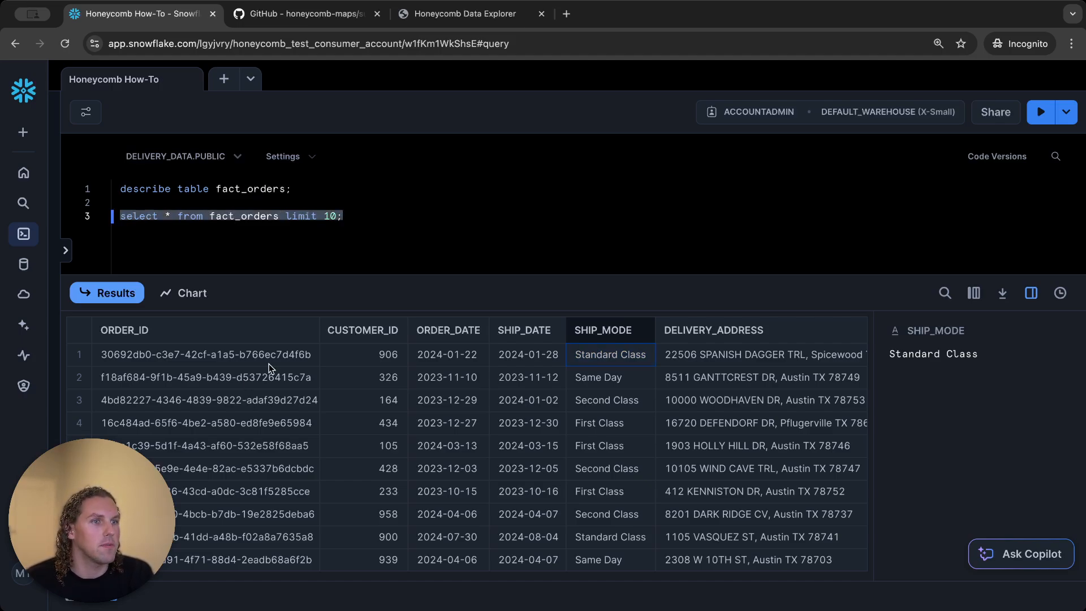
scroll(407, 409, "right", 5)
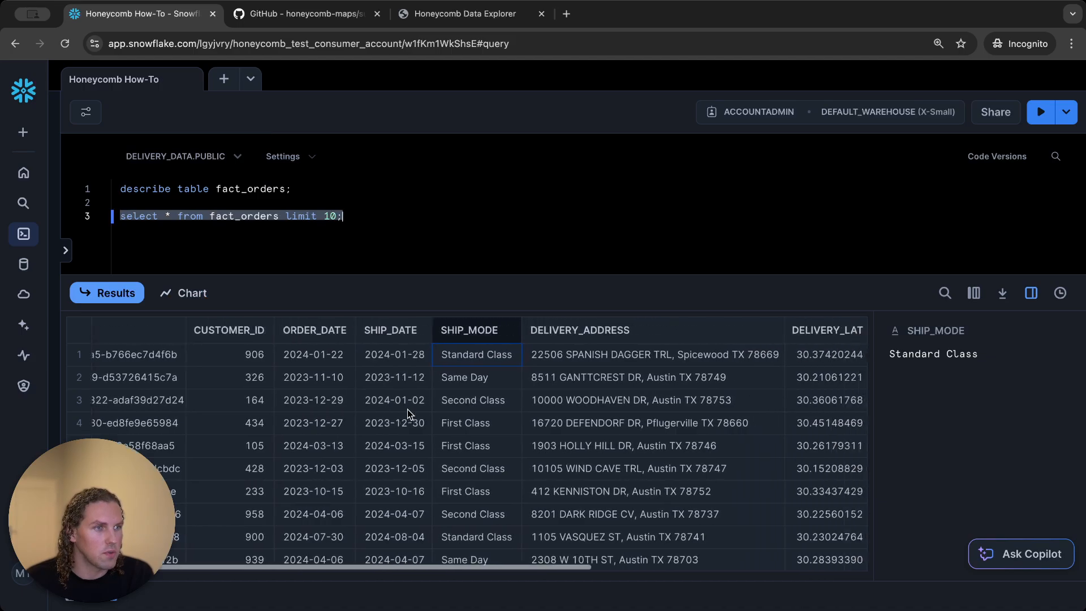
scroll(407, 409, "left", 6)
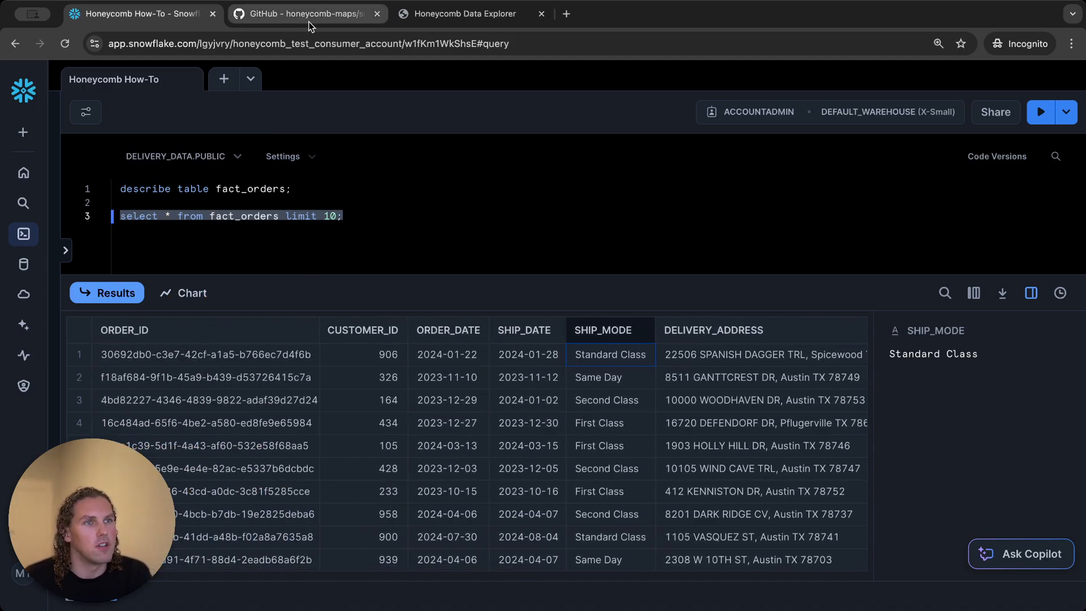
left_click(436, 16)
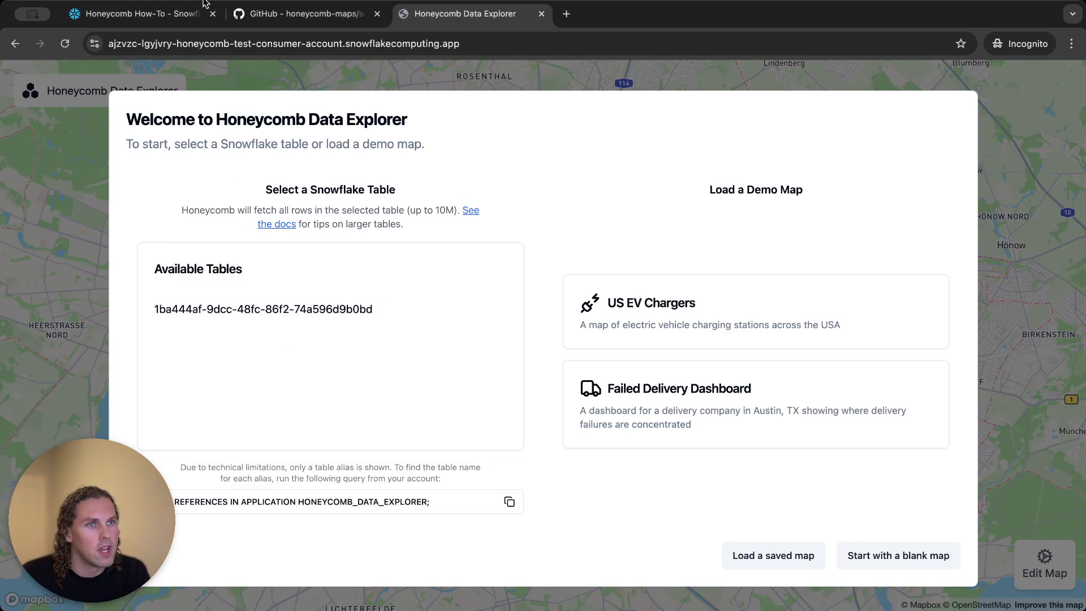
- Go back to the Snowflake worksheet and examine the DELIVERY_LAT, DELIVERY_LON and DELIVERY_H3 columns of the fact_orders results
left_click(141, 14)
scroll(359, 424, "right", 10)
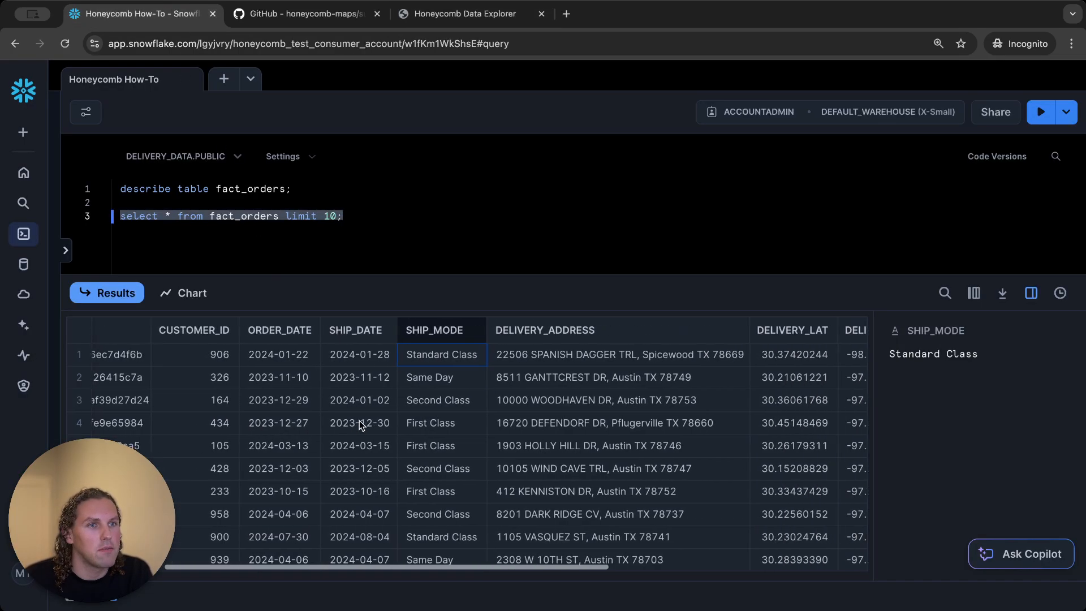
scroll(359, 423, "right", 2)
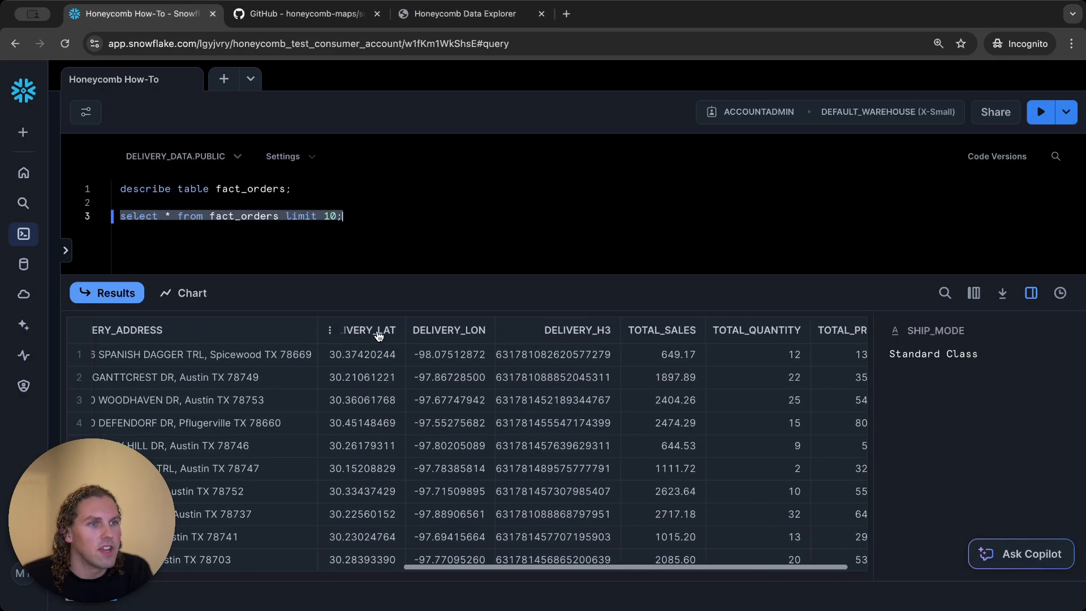
left_click(371, 333)
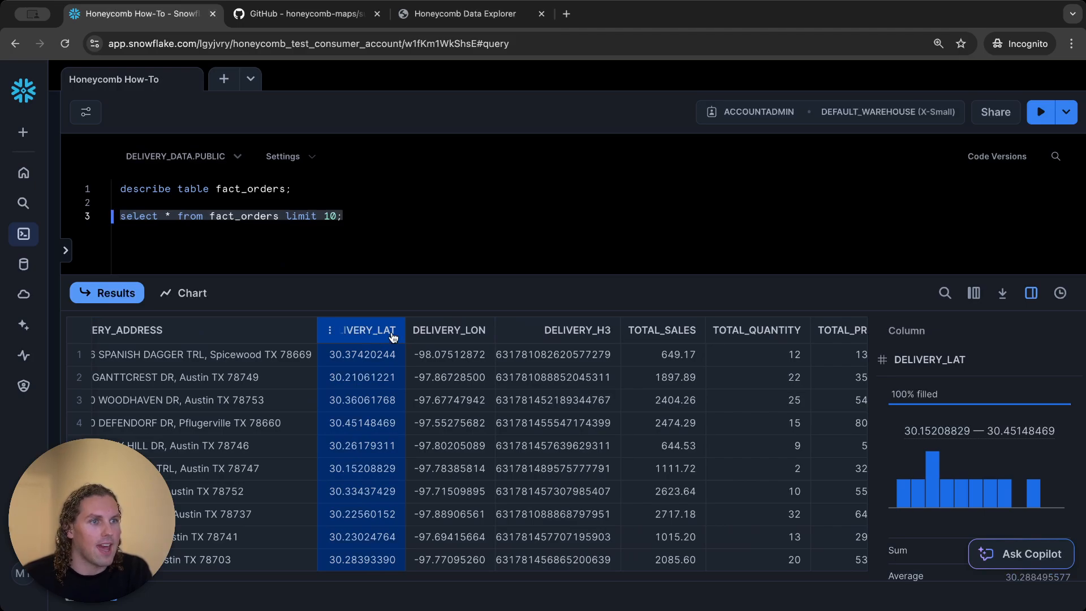
left_click(465, 337)
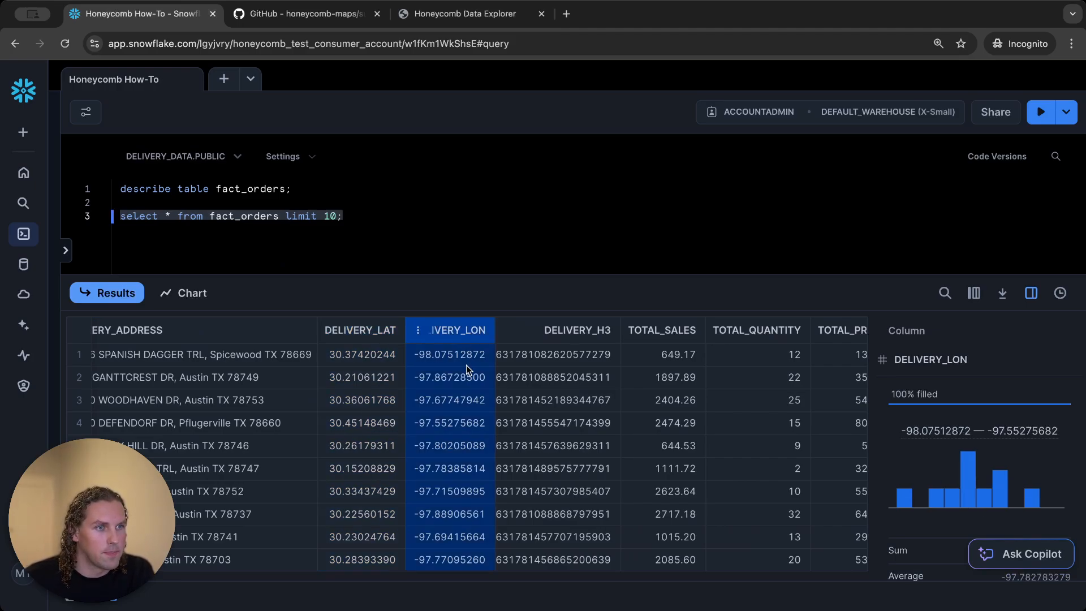
scroll(465, 364, "right", 1)
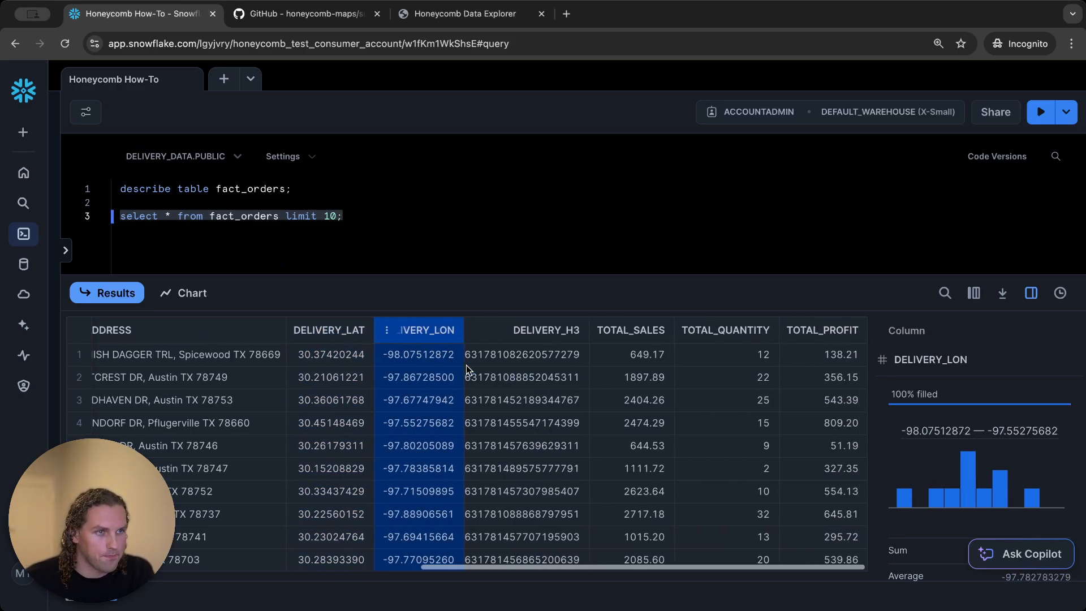
left_click(571, 339)
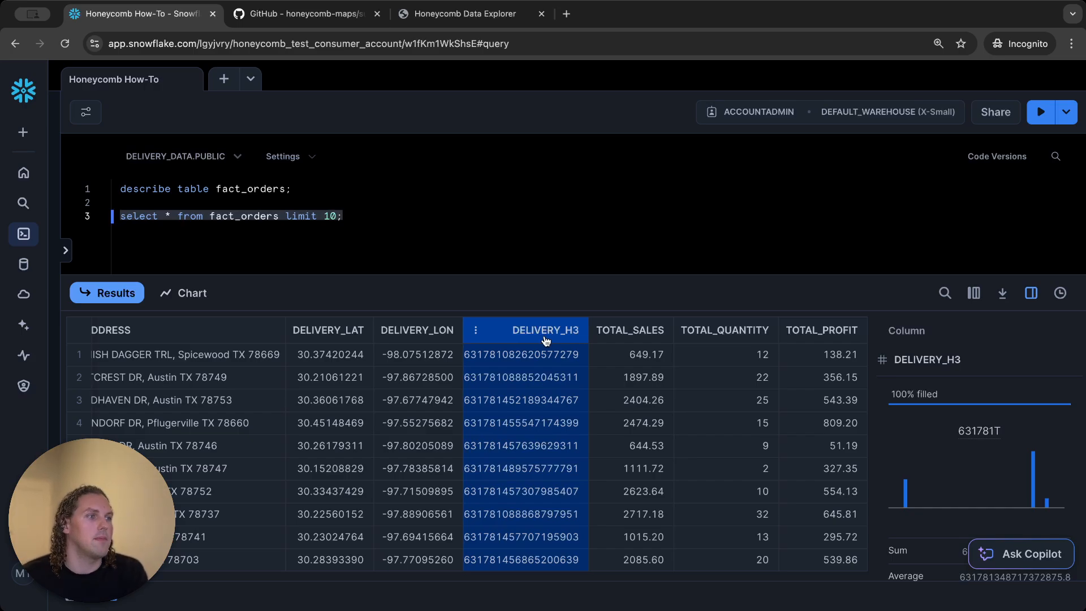
left_click(320, 330)
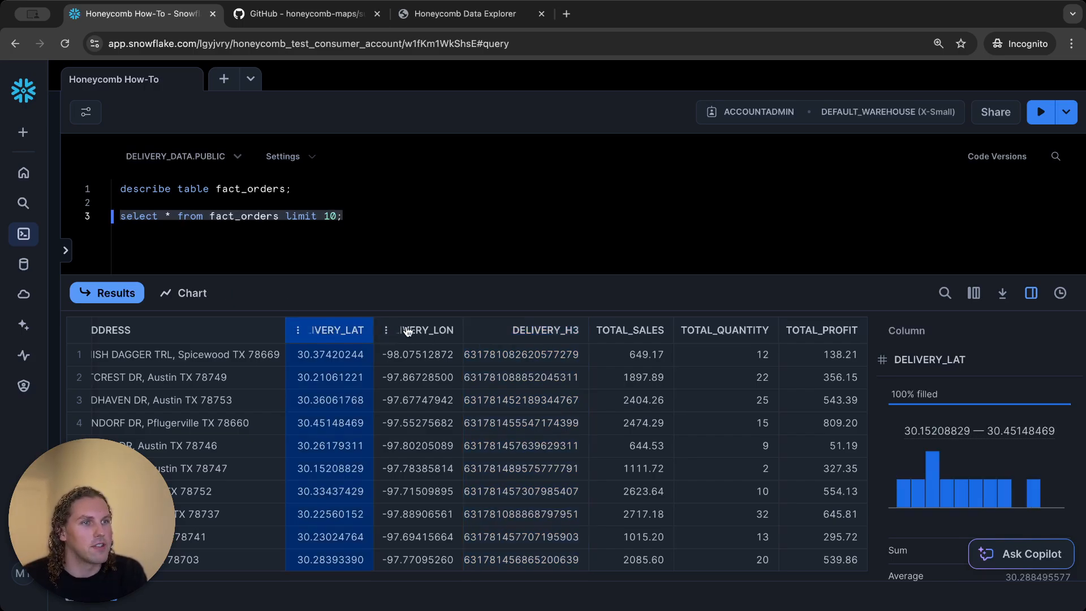
left_click(423, 333)
scroll(423, 333, "left", 10)
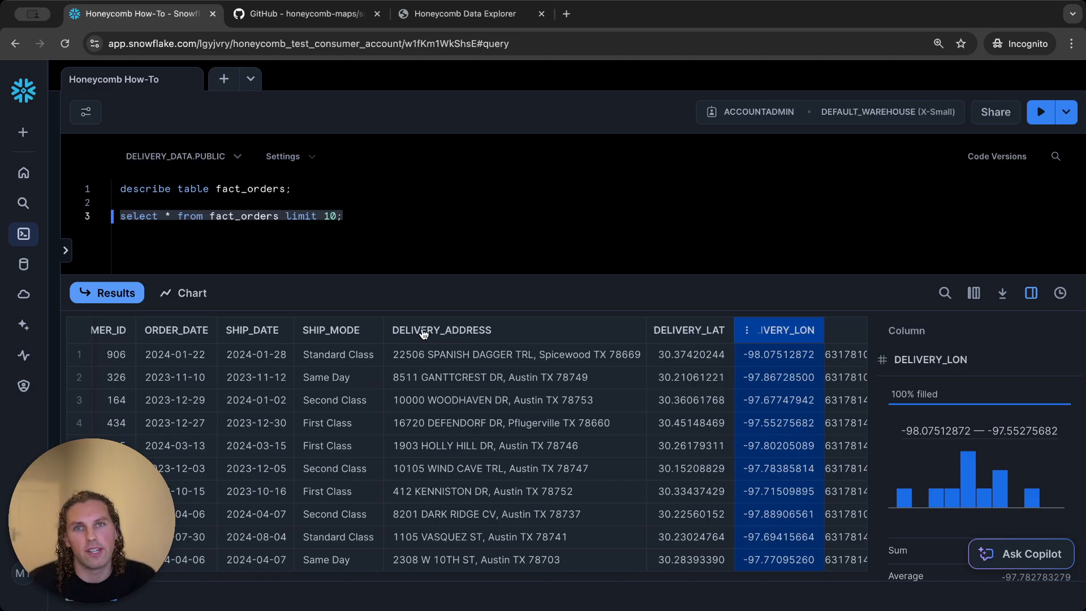
- Switch to Honeycomb Data Explorer and load the available Snowflake table onto the map
left_click(456, 16)
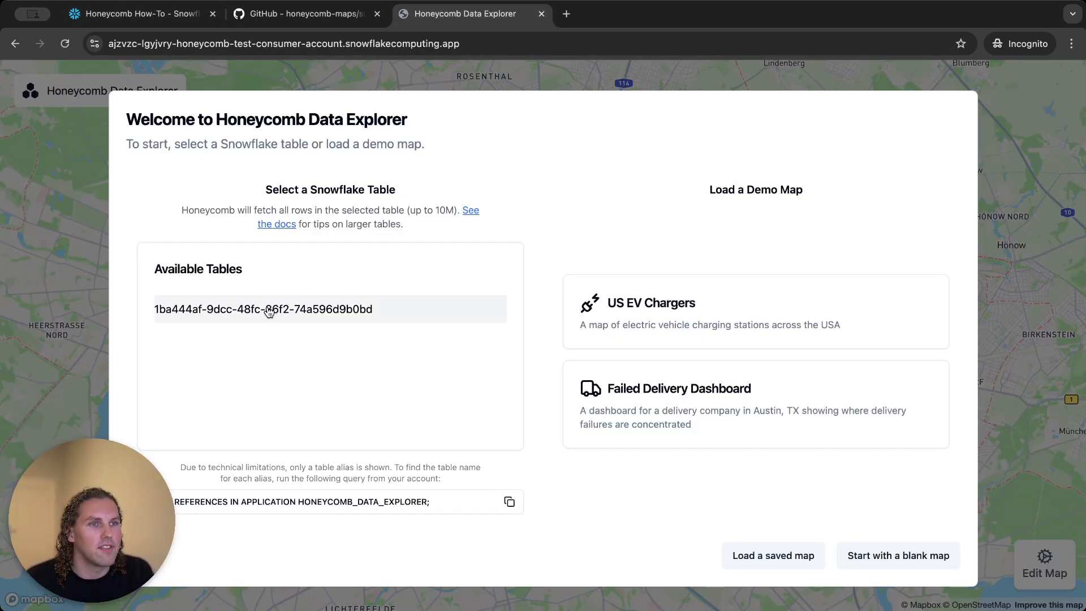
left_click(357, 311)
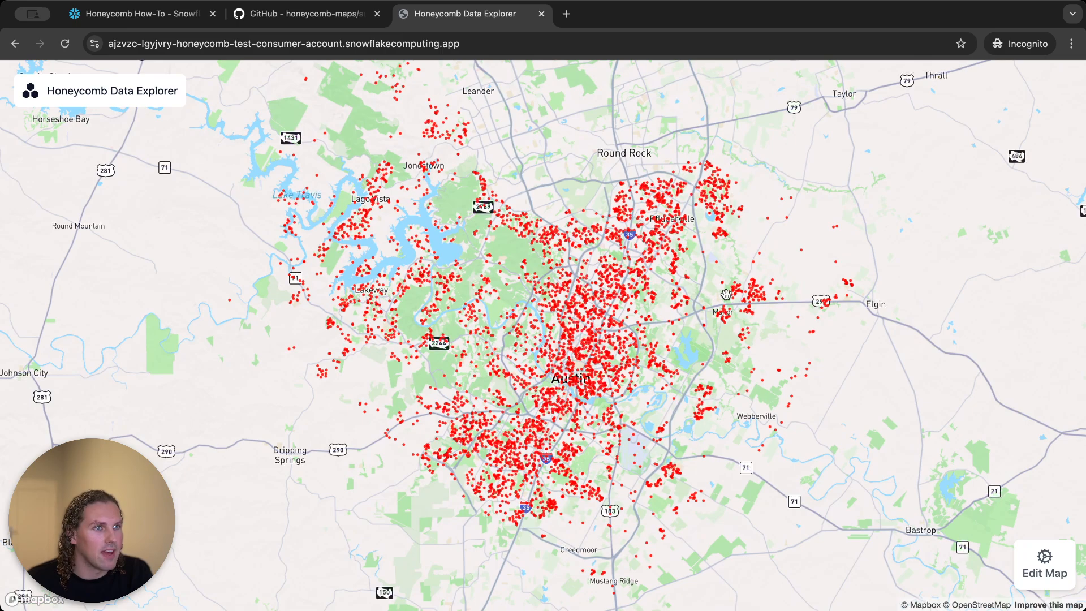
left_click_drag(725, 294, 670, 319)
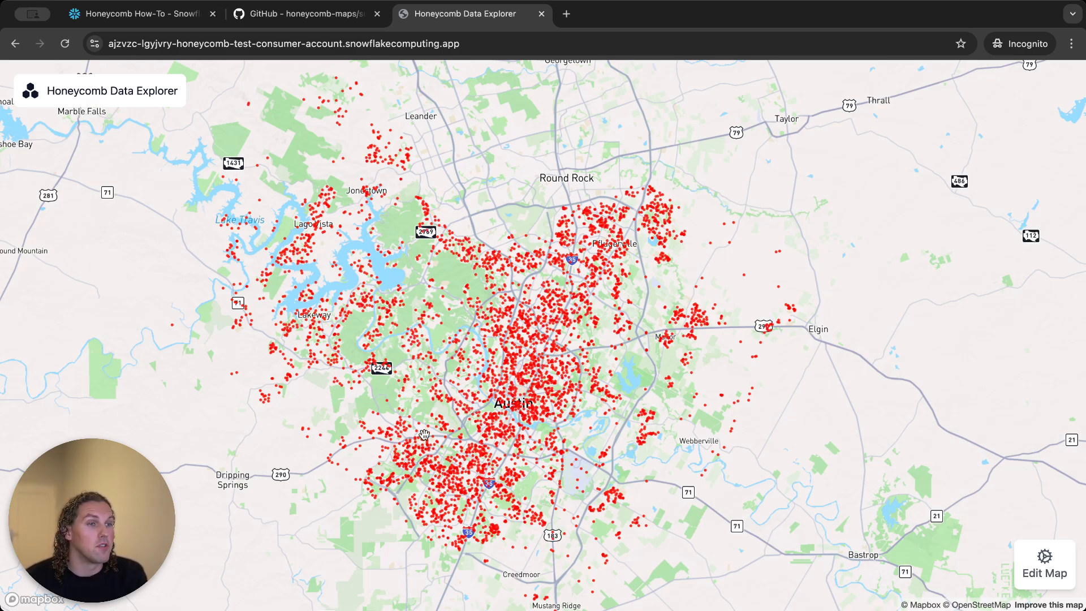
left_click_drag(576, 431, 630, 431)
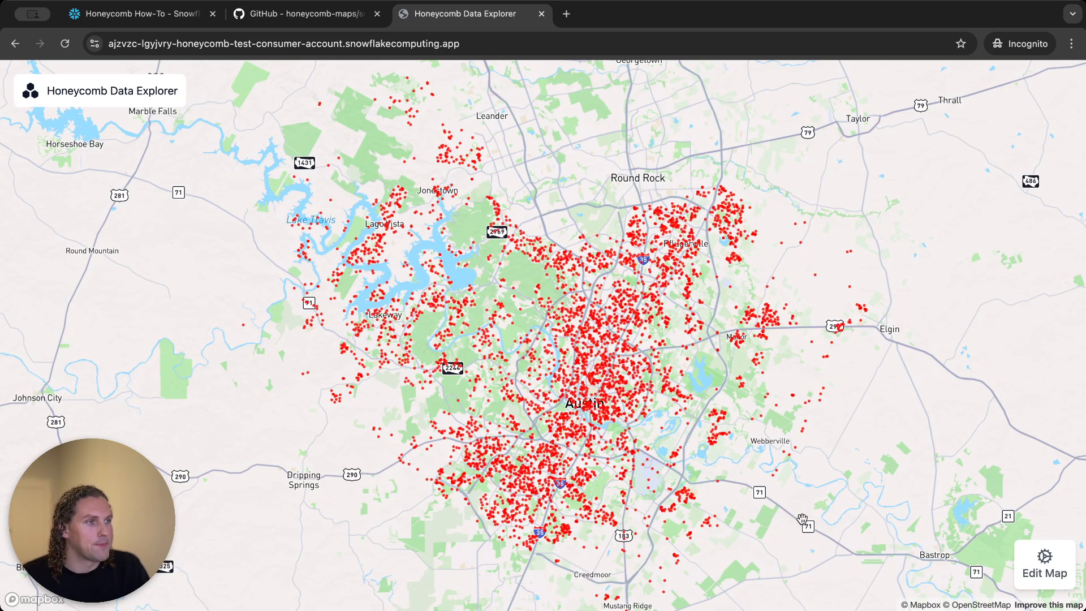
- Open the map editor and add a new map layer alongside the existing Point Layer
left_click(1018, 558)
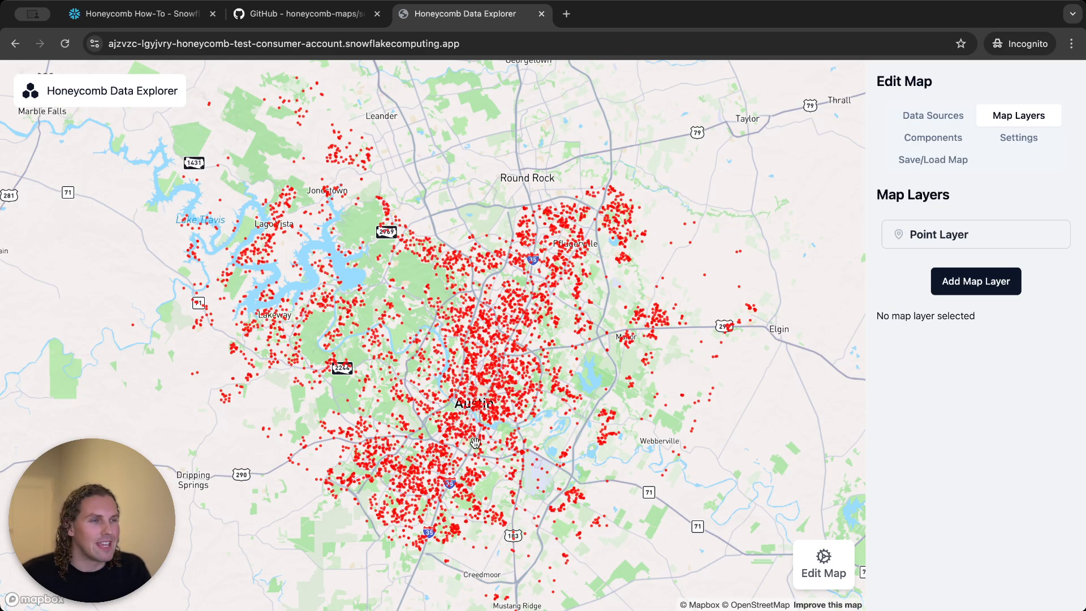
left_click(836, 577)
left_click(1029, 572)
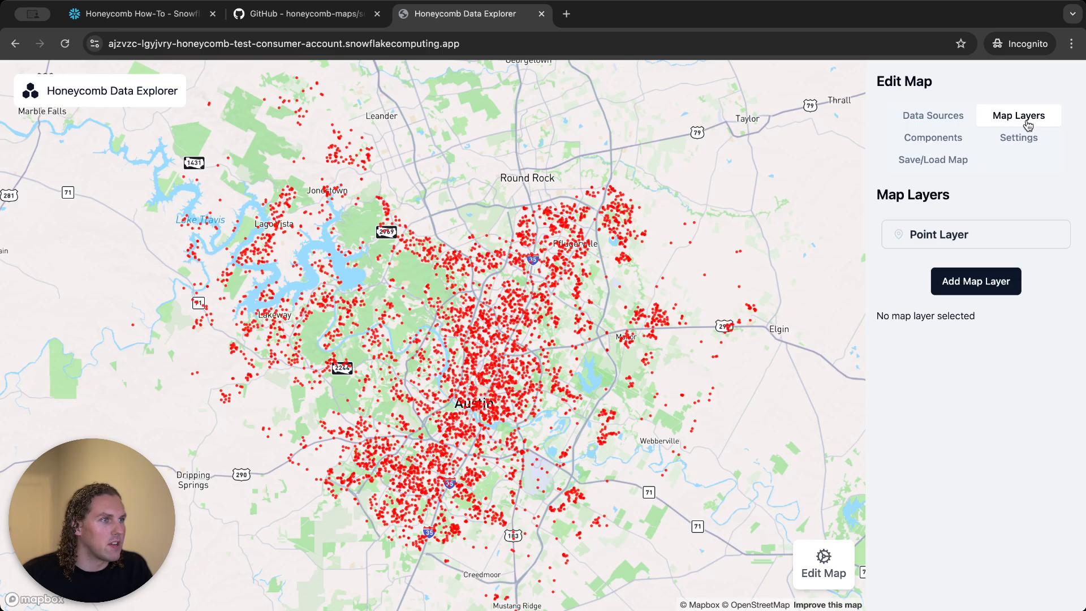
left_click(975, 290)
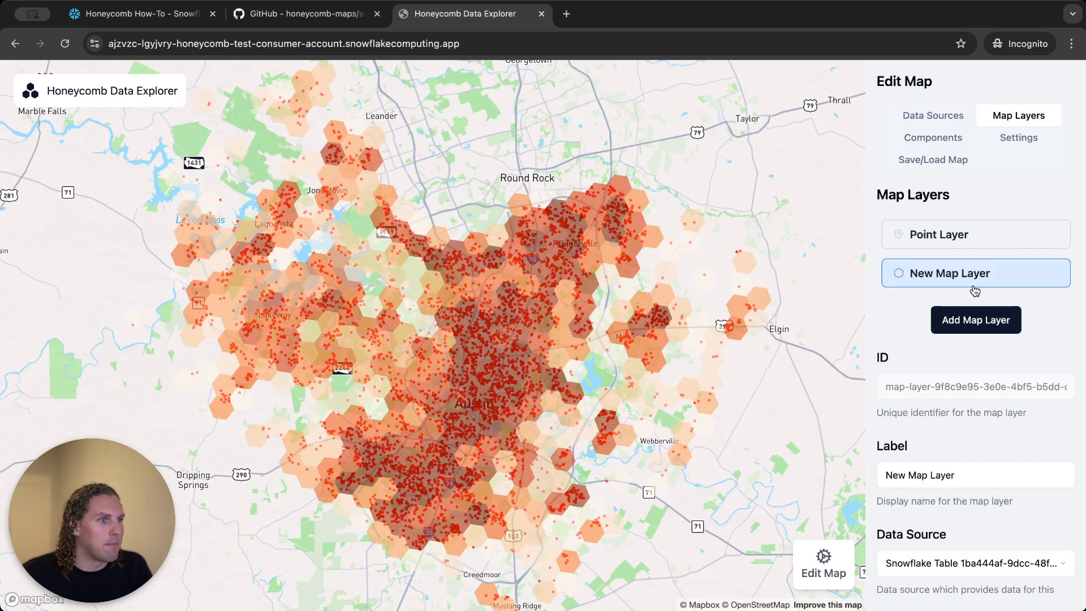
- Review the new map layer's settings and check its data source and layer type options
scroll(1039, 321, "down", 2)
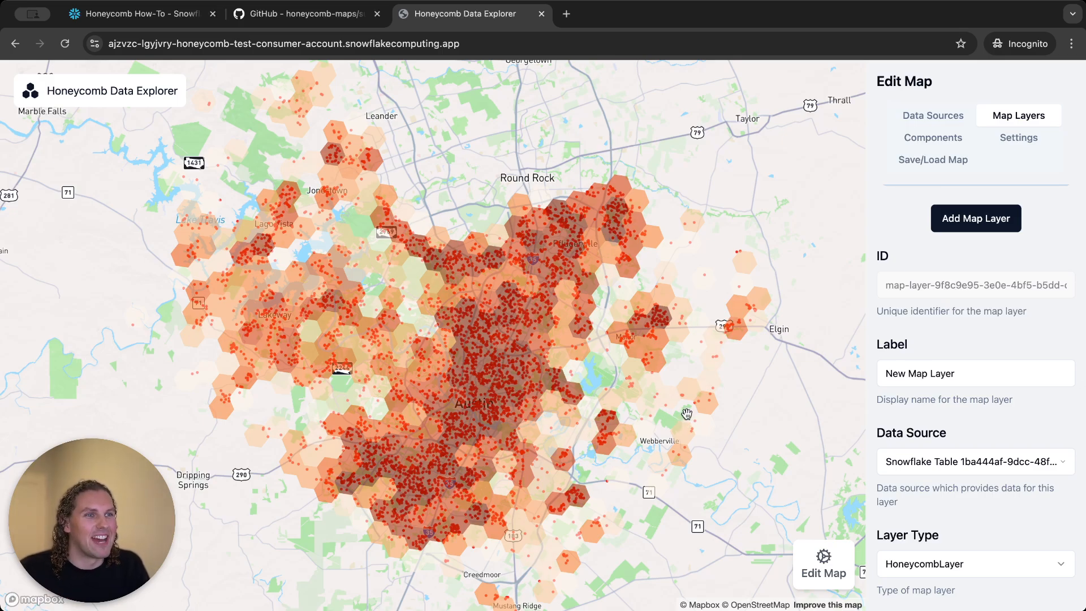
scroll(970, 355, "down", 2)
scroll(970, 354, "down", 2)
scroll(970, 353, "up", 4)
scroll(970, 349, "down", 2)
scroll(969, 349, "down", 1)
left_click(1017, 290)
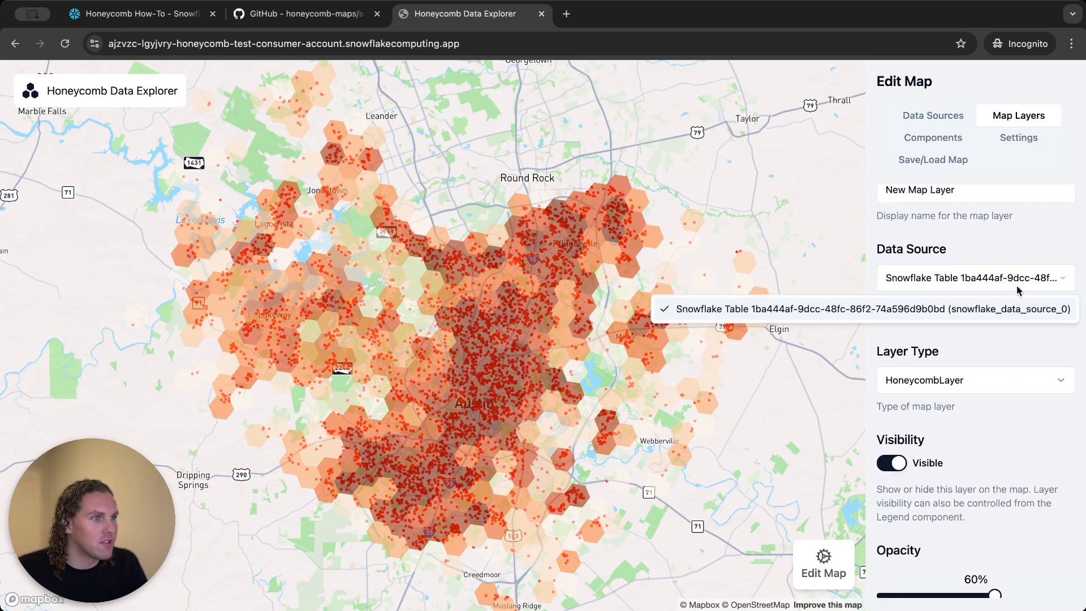
left_click(1015, 329)
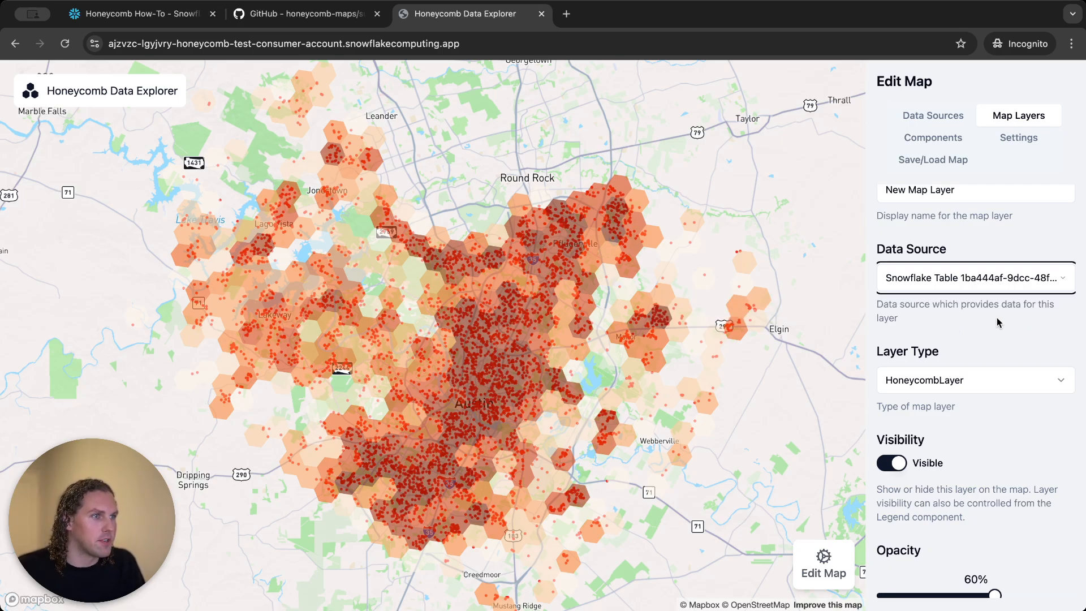
scroll(998, 320, "down", 3)
left_click(984, 308)
left_click(984, 308)
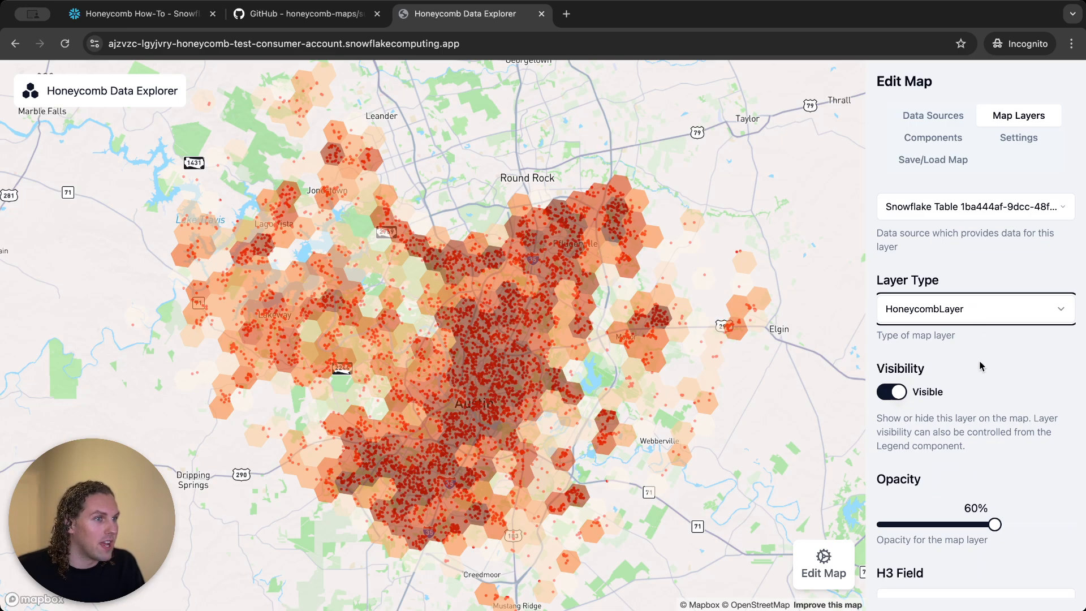
- Choose the auto-generated h3 field as the new layer's H3 field
scroll(980, 365, "down", 3)
scroll(981, 367, "down", 4)
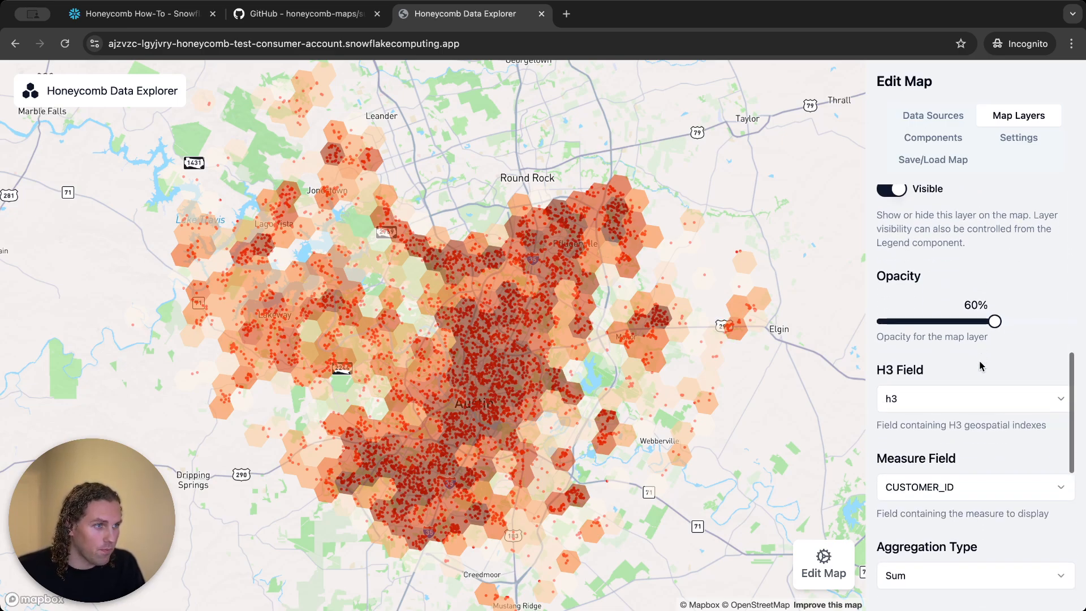
scroll(981, 367, "down", 1)
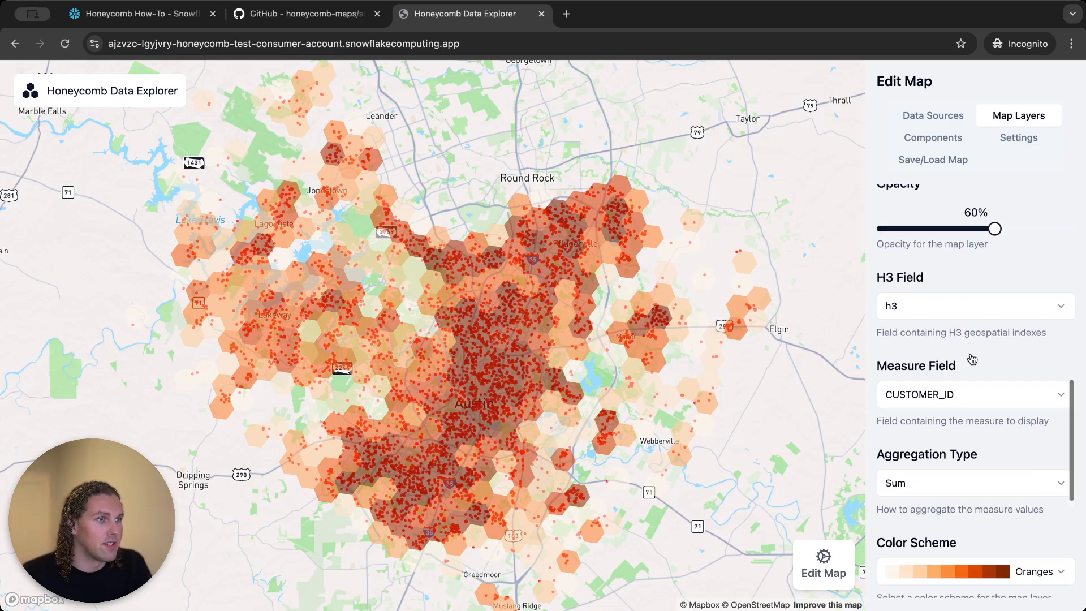
left_click(966, 337)
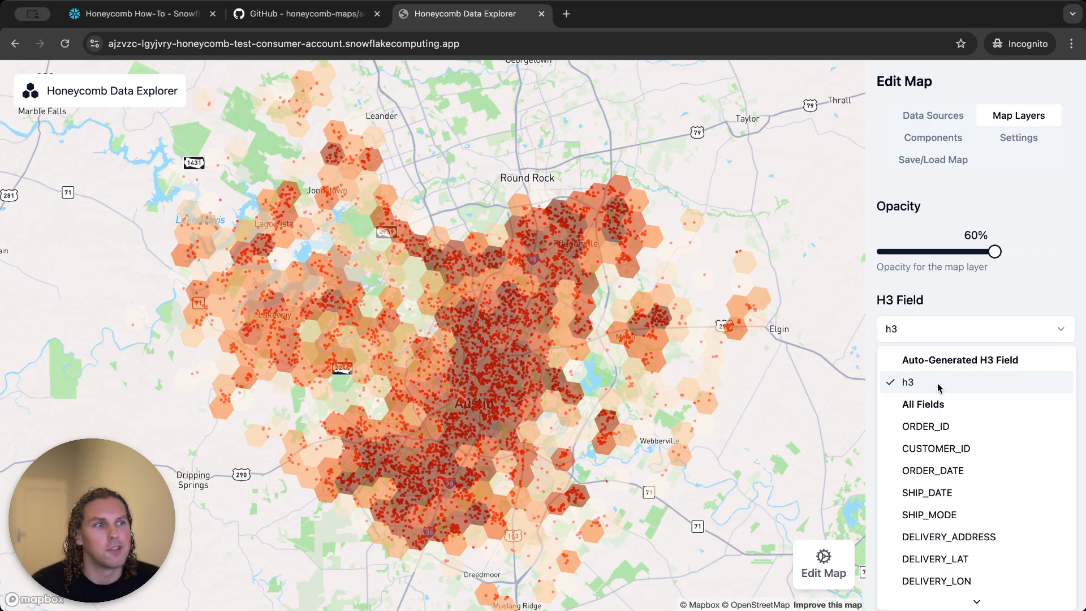
left_click(919, 388)
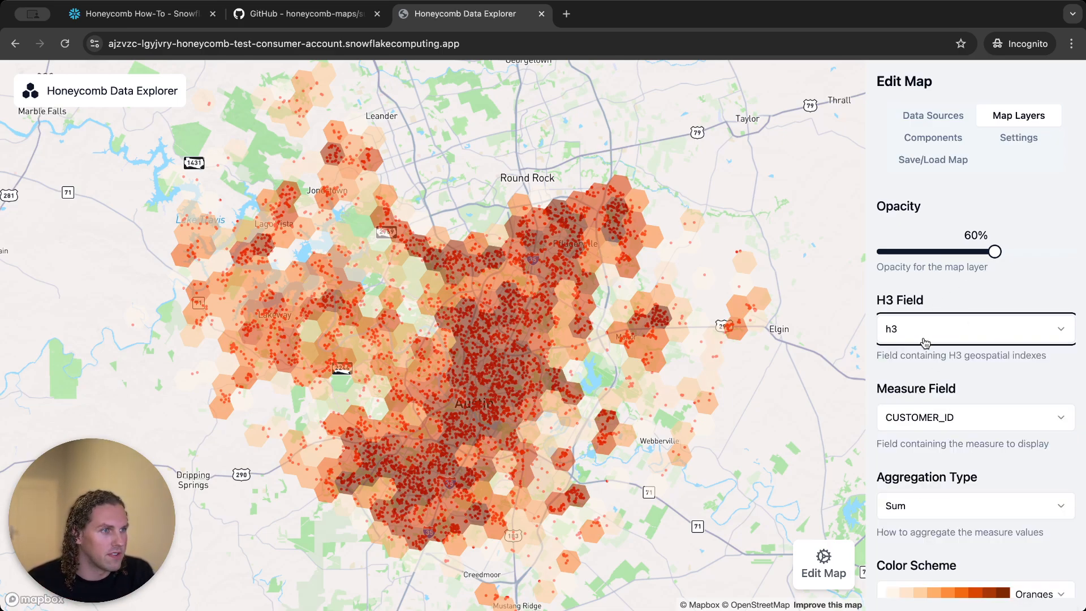
- Set the new layer's measure field to honeycomb_generated_id and its aggregation type to Count
scroll(919, 384, "down", 1)
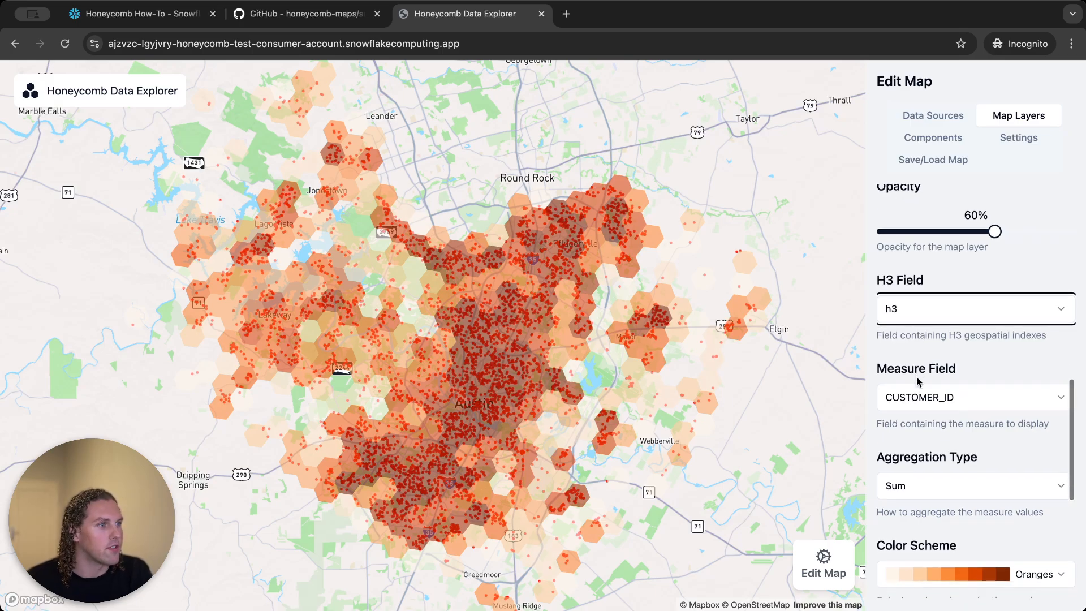
scroll(918, 382, "down", 3)
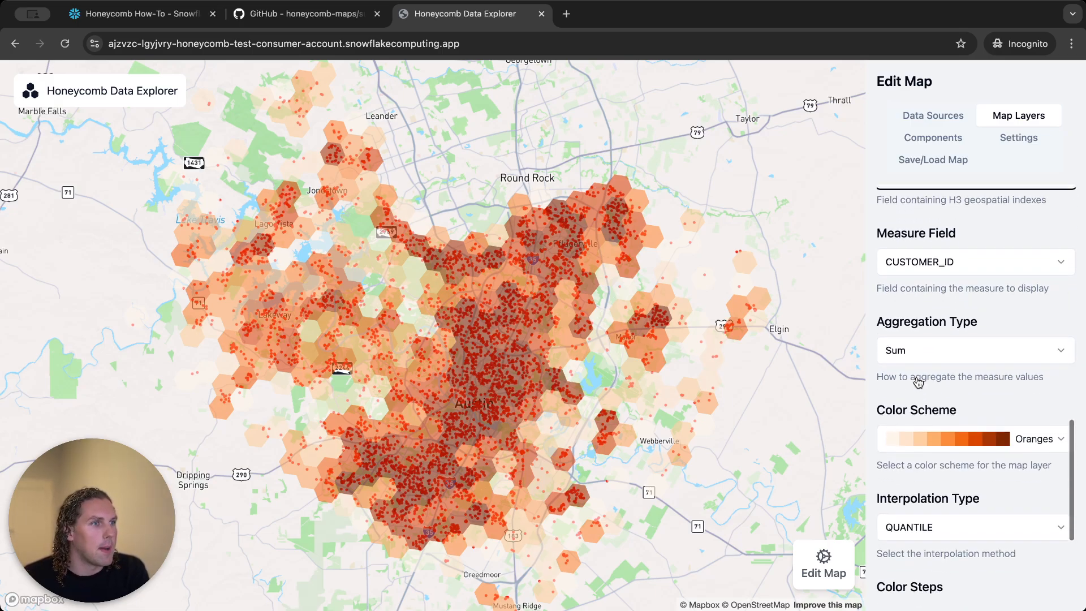
scroll(917, 382, "down", 1)
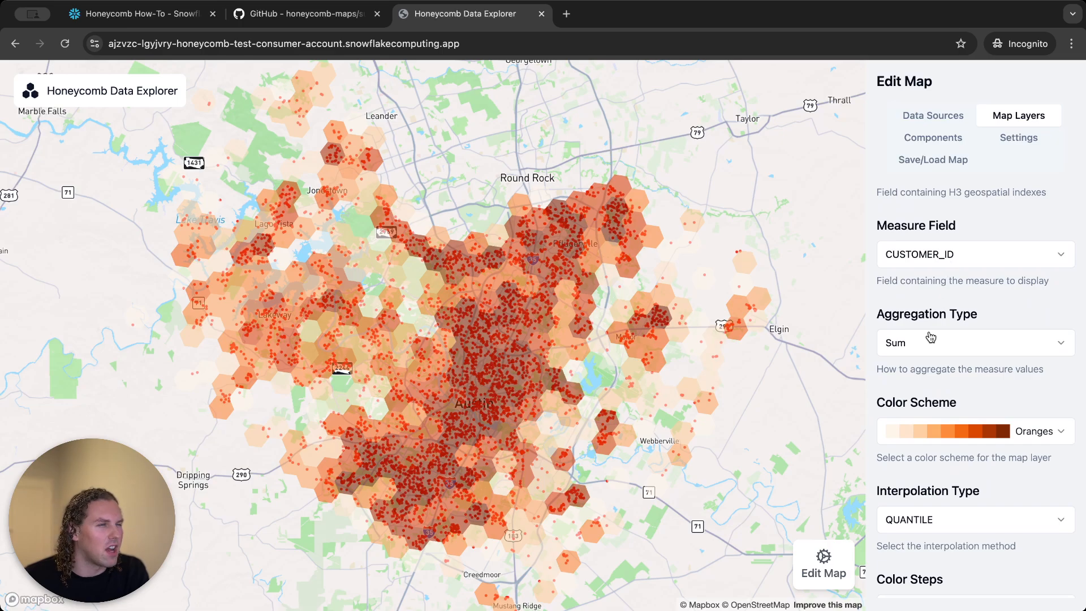
scroll(929, 340, "up", 1)
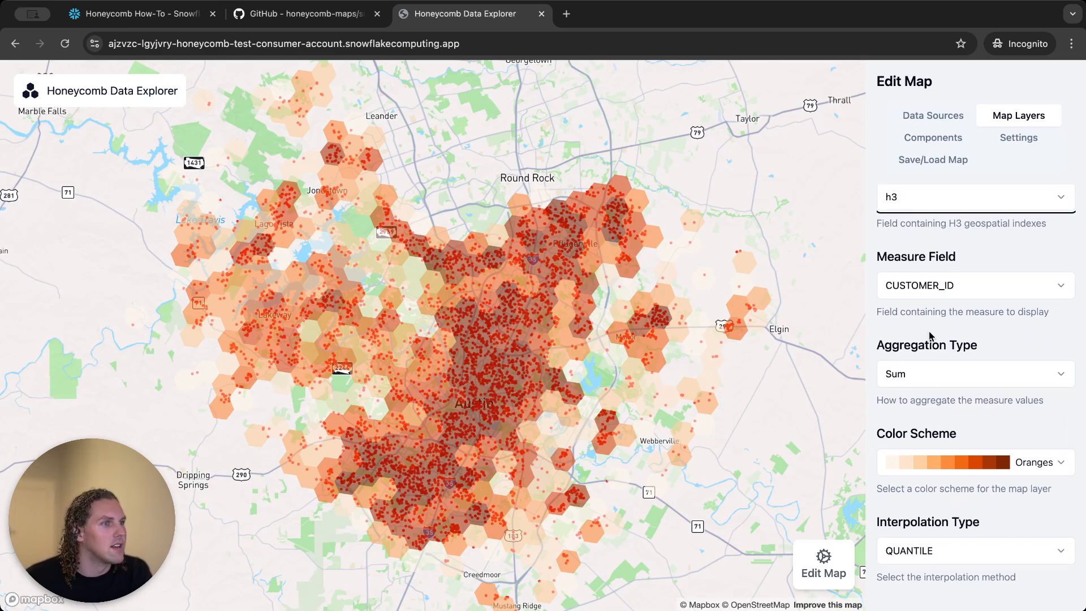
left_click(985, 295)
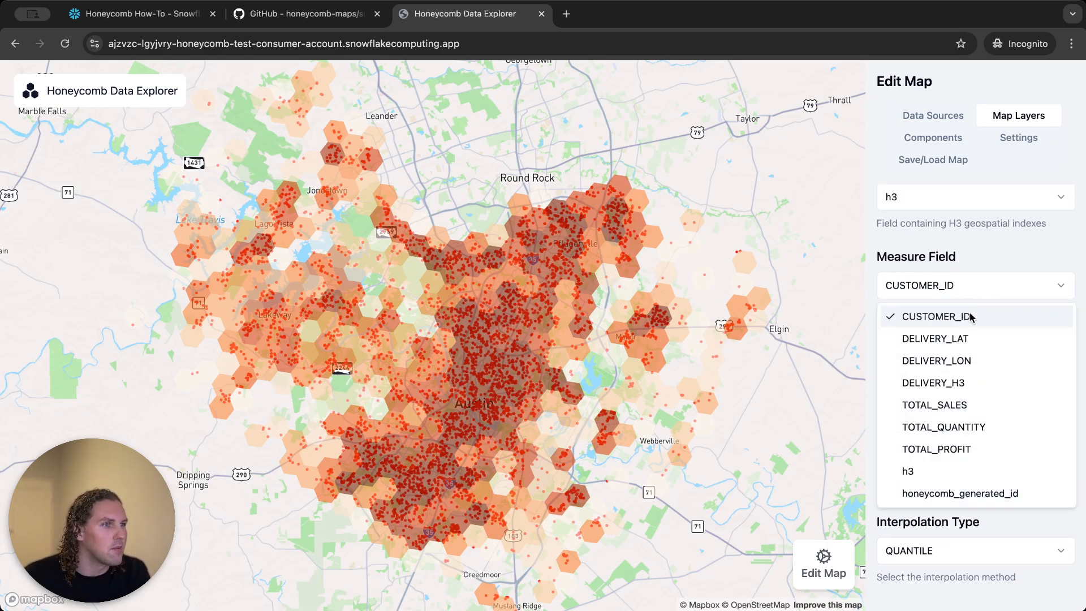
left_click(936, 496)
left_click(974, 371)
left_click(938, 492)
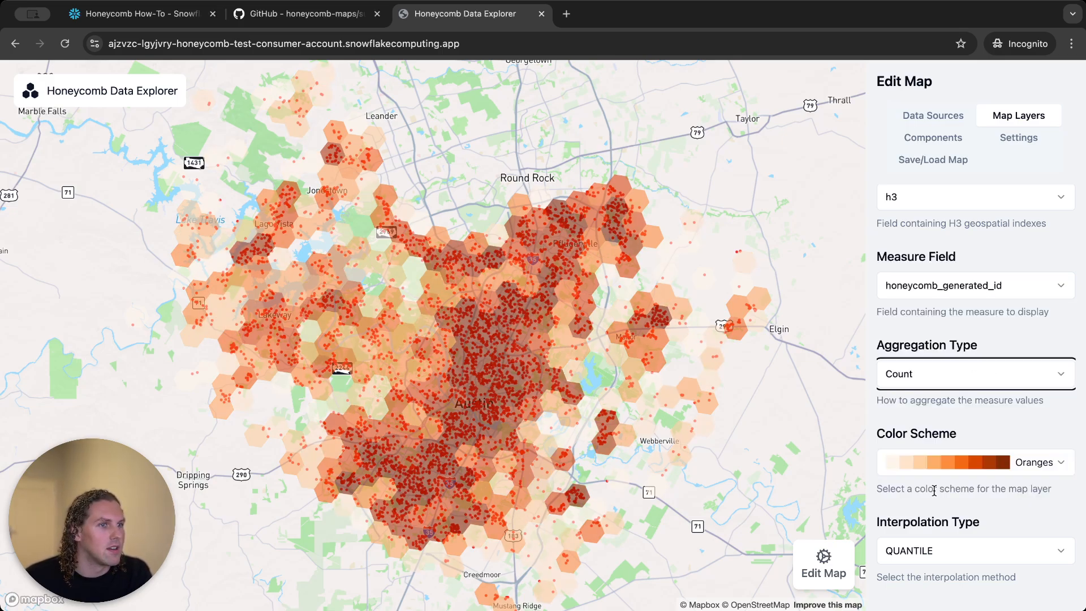
- Zoom the map in on Austin to examine the hexagon layer in finer detail
left_click(458, 394)
scroll(458, 394, "up", 5)
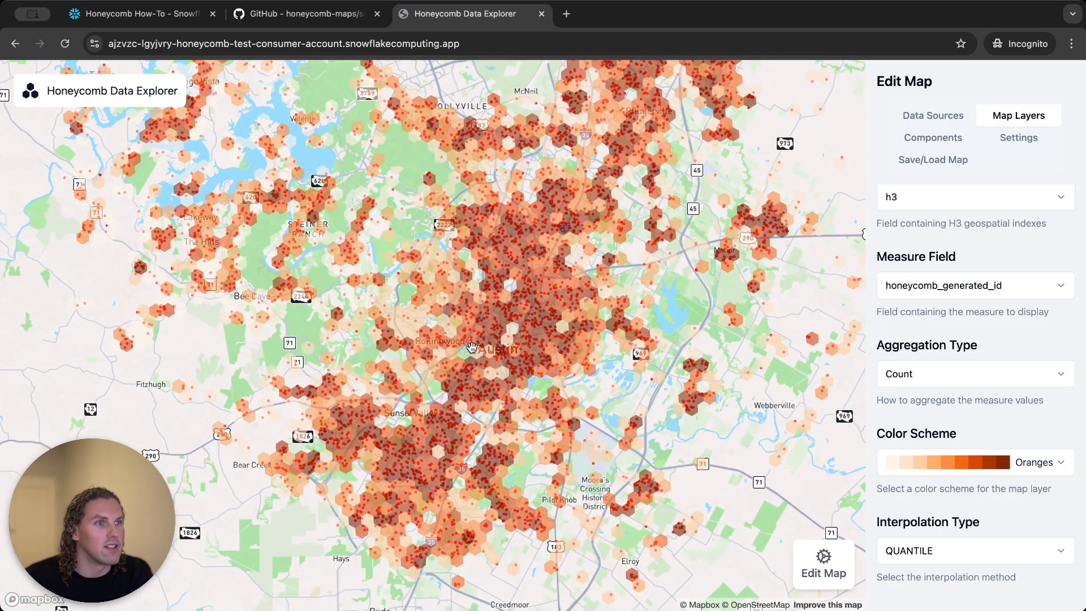
- Try the BuPu color scheme on the hexagon layer and settle on RdPu instead
scroll(980, 358, "down", 2)
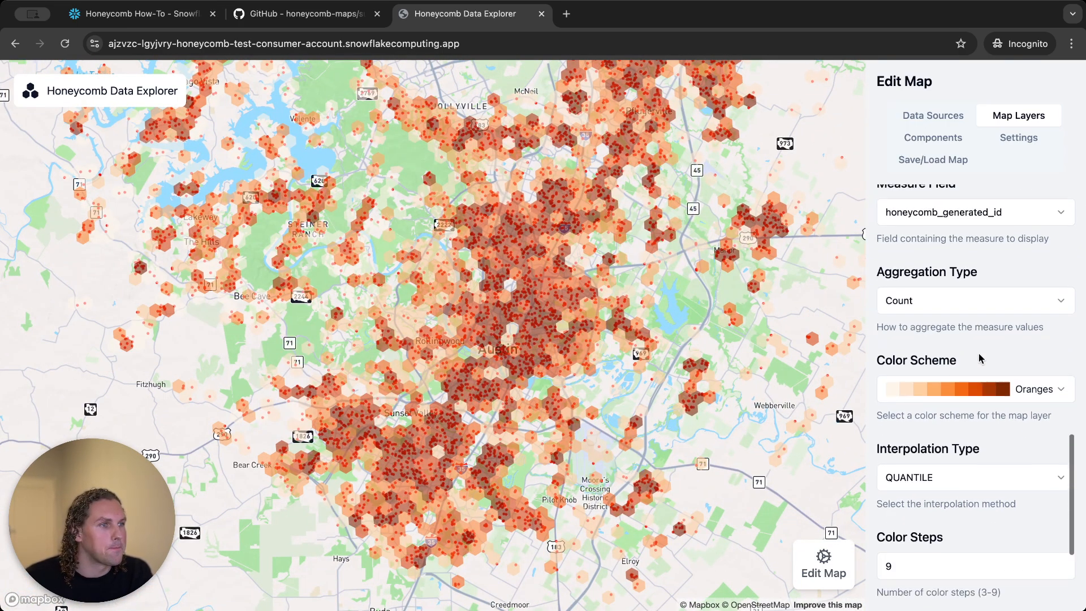
left_click(960, 381)
scroll(1001, 300, "down", 5)
scroll(1001, 300, "up", 10)
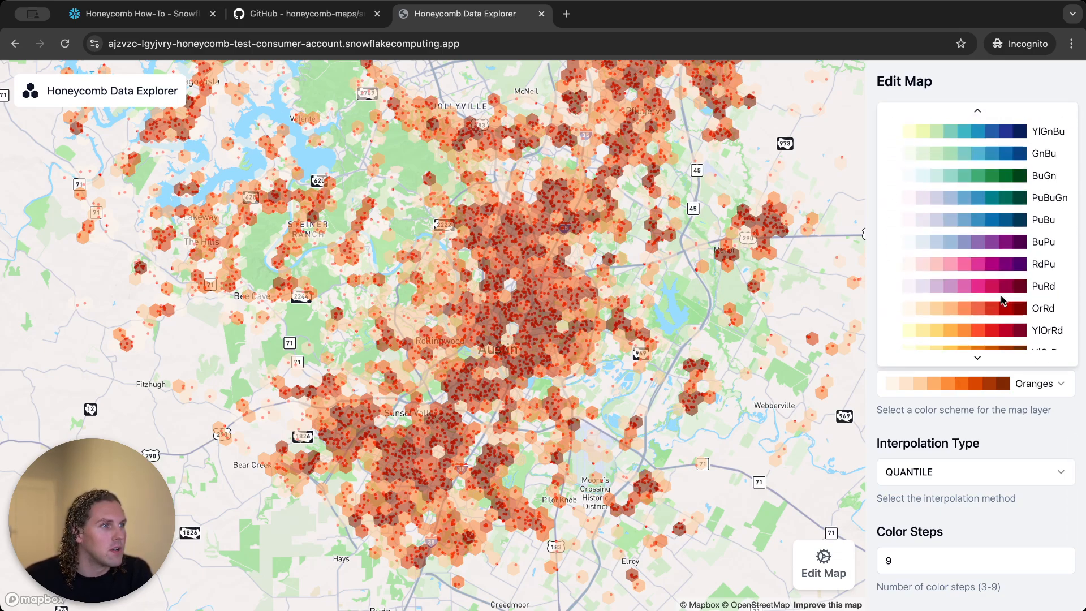
left_click(1021, 272)
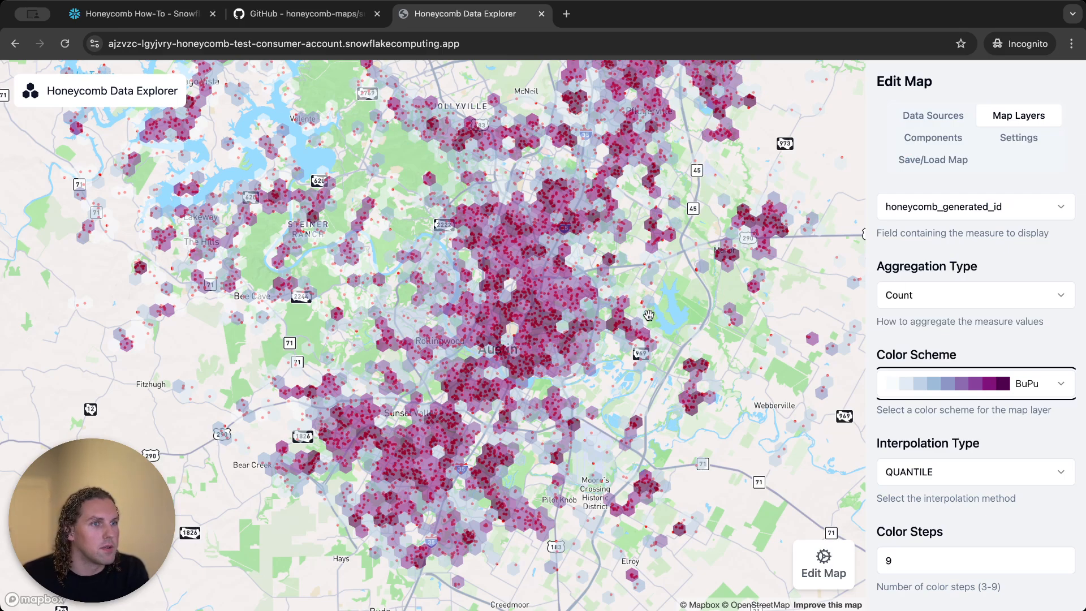
left_click(929, 386)
left_click(1012, 273)
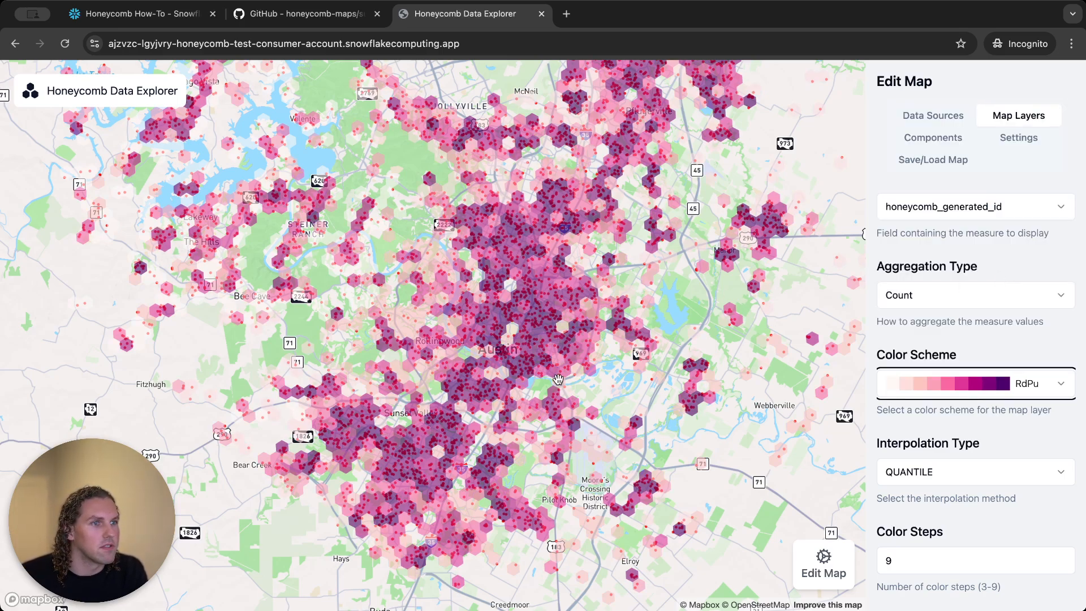
- Set the hexagon layer's interpolation type to Value
scroll(557, 379, "down", 1)
scroll(954, 426, "down", 1)
left_click(954, 425)
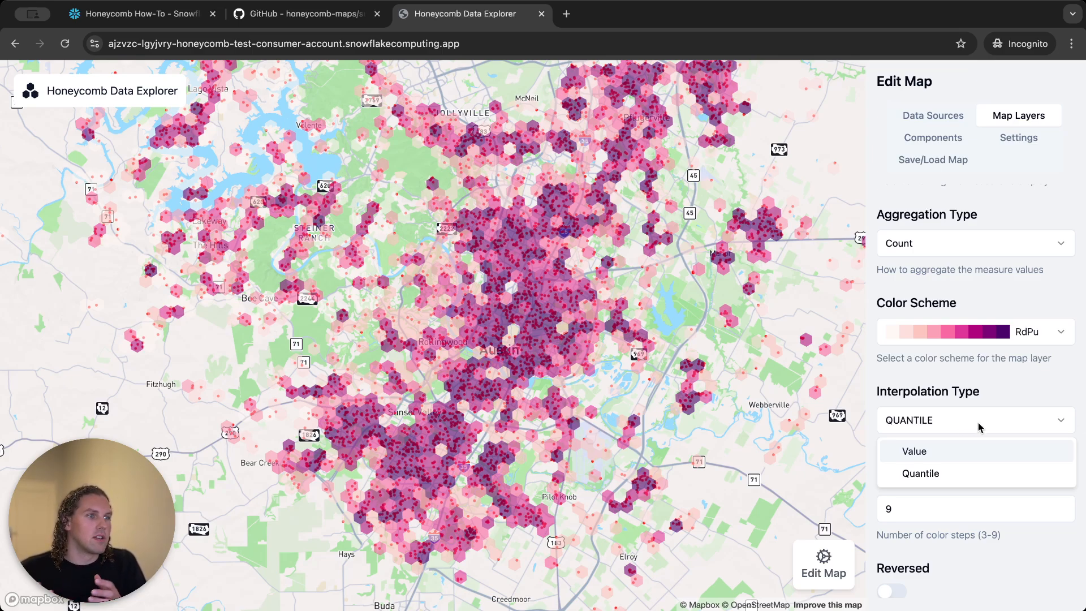
left_click(977, 469)
left_click(952, 422)
left_click(966, 450)
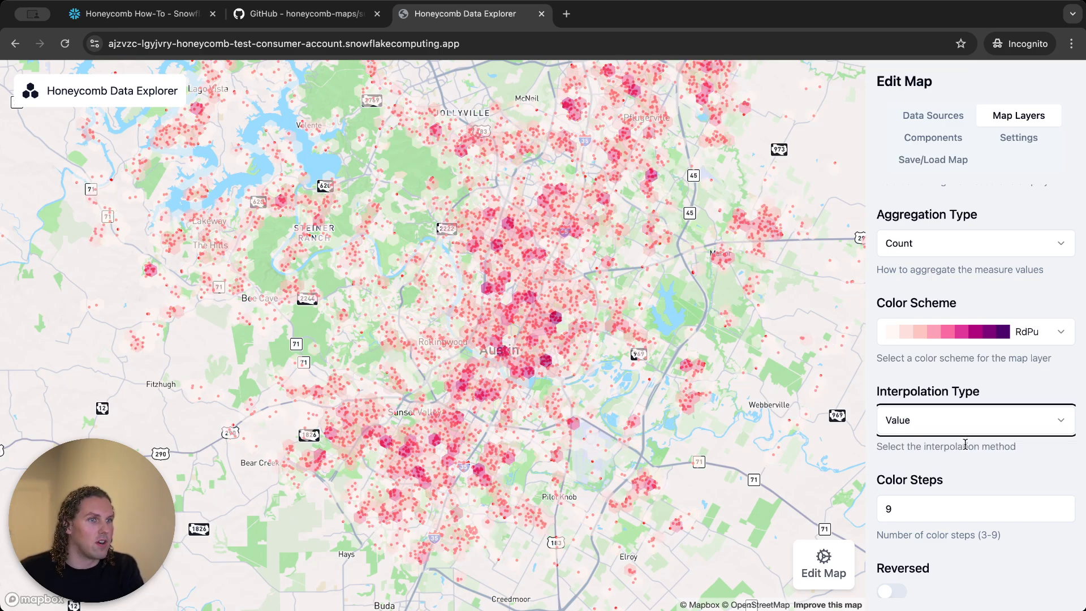
- Set the Point Layer's visibility to hidden so only the hexagons are drawn on the map
scroll(1042, 381, "up", 10)
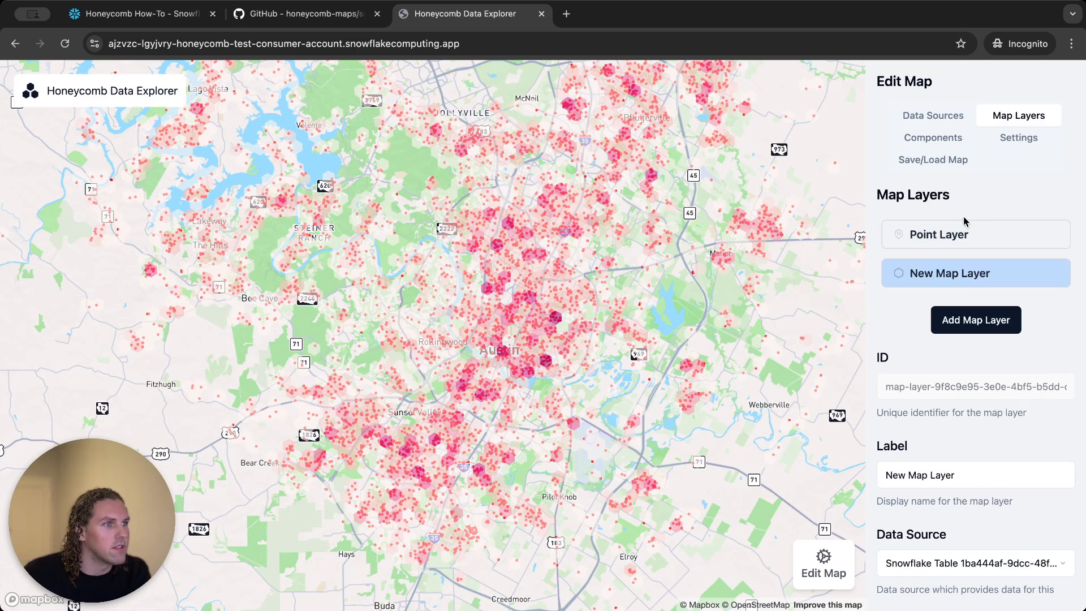
left_click(967, 229)
scroll(916, 424, "down", 5)
left_click(899, 467)
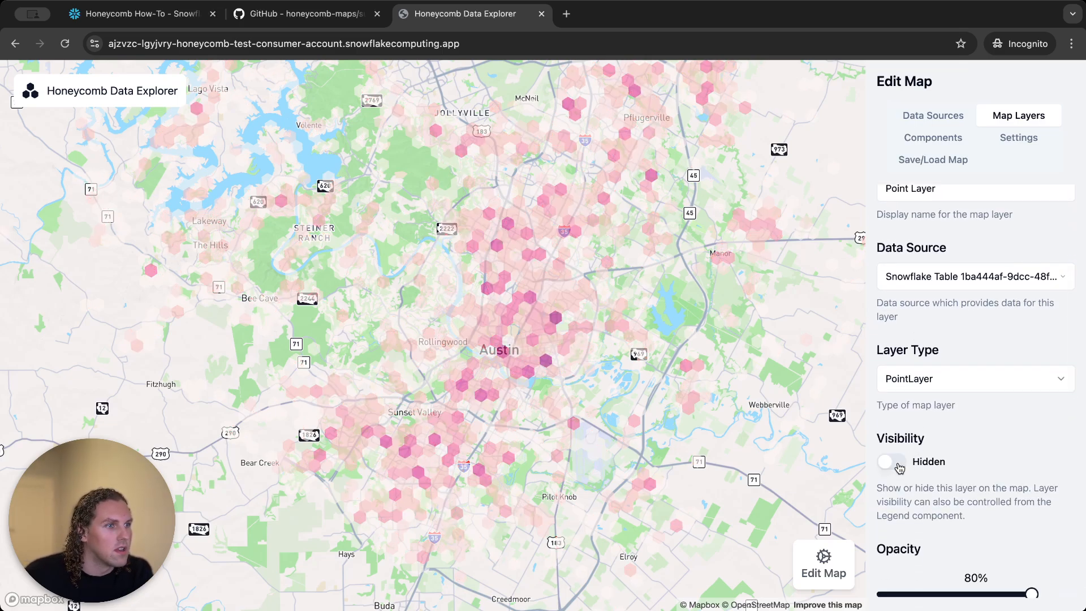
- Reselect the hexagon layer named New Map Layer and bring up its color and interpolation settings
scroll(965, 417, "up", 5)
left_click(983, 277)
scroll(952, 427, "down", 10)
scroll(952, 425, "down", 2)
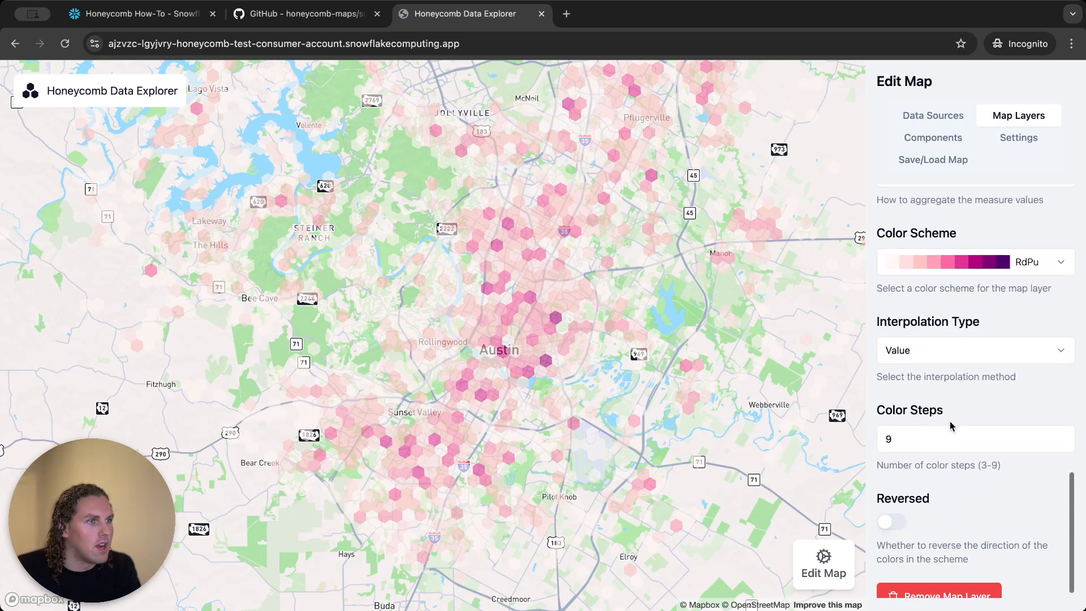
- Switch the hexagon layer's interpolation to Quantile for comparison and set it back to Value
left_click(973, 360)
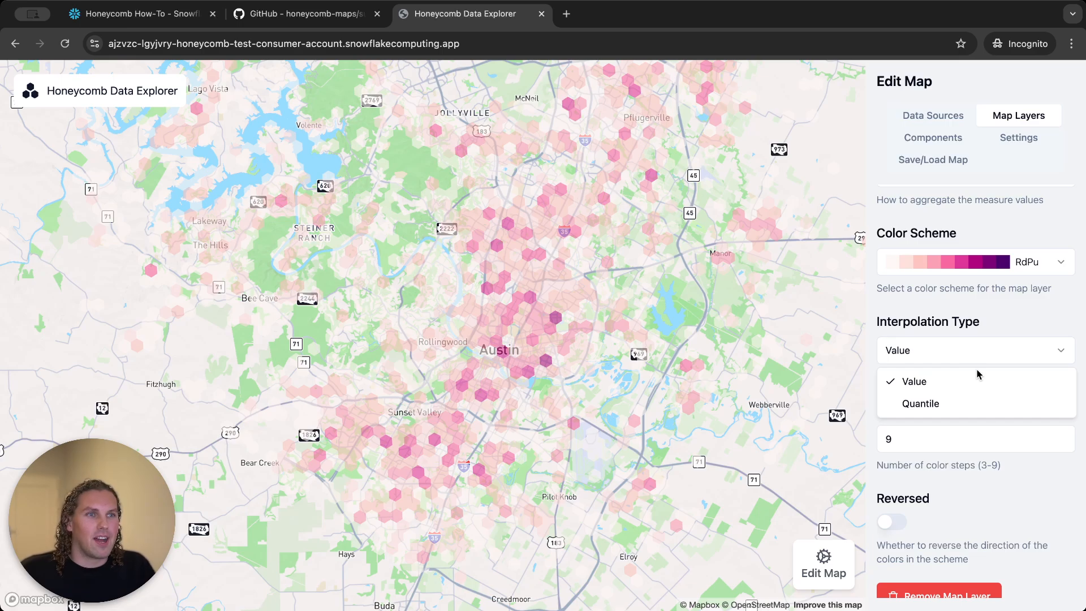
left_click(943, 403)
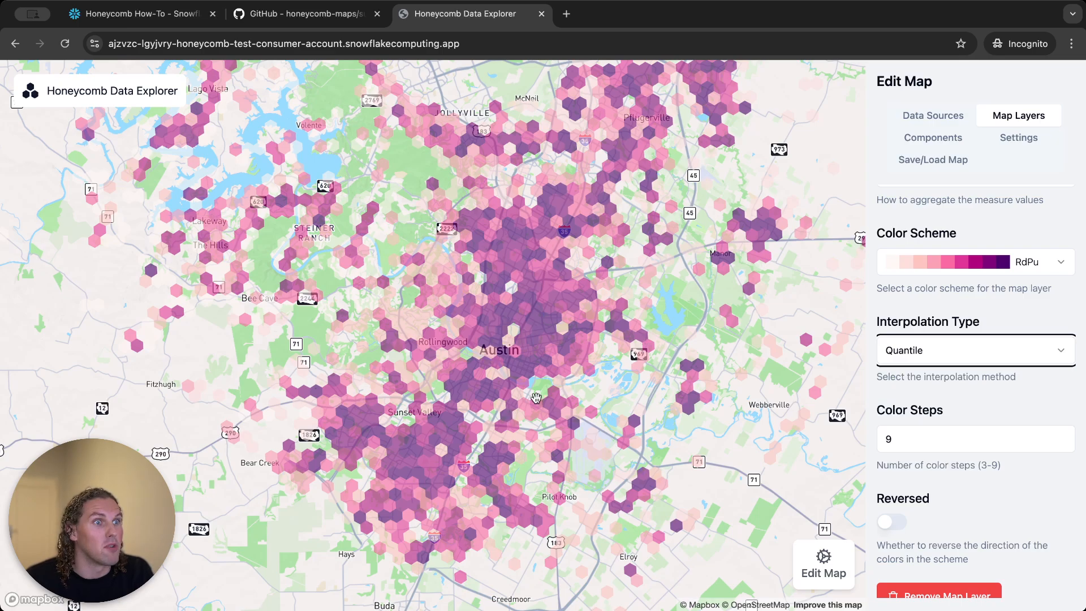
left_click(962, 350)
left_click(952, 376)
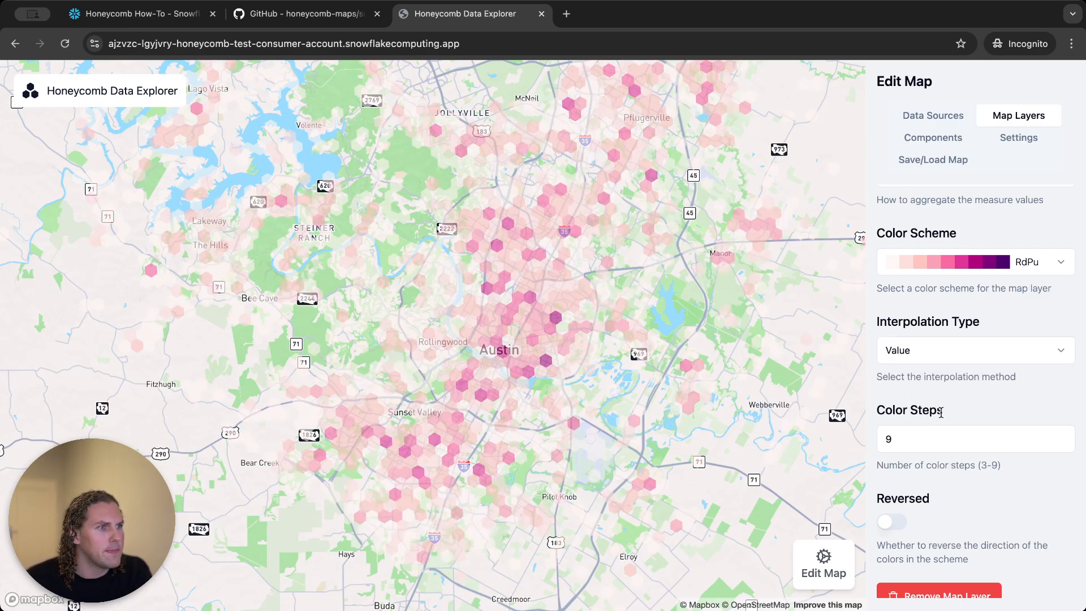
scroll(941, 412, "down", 1)
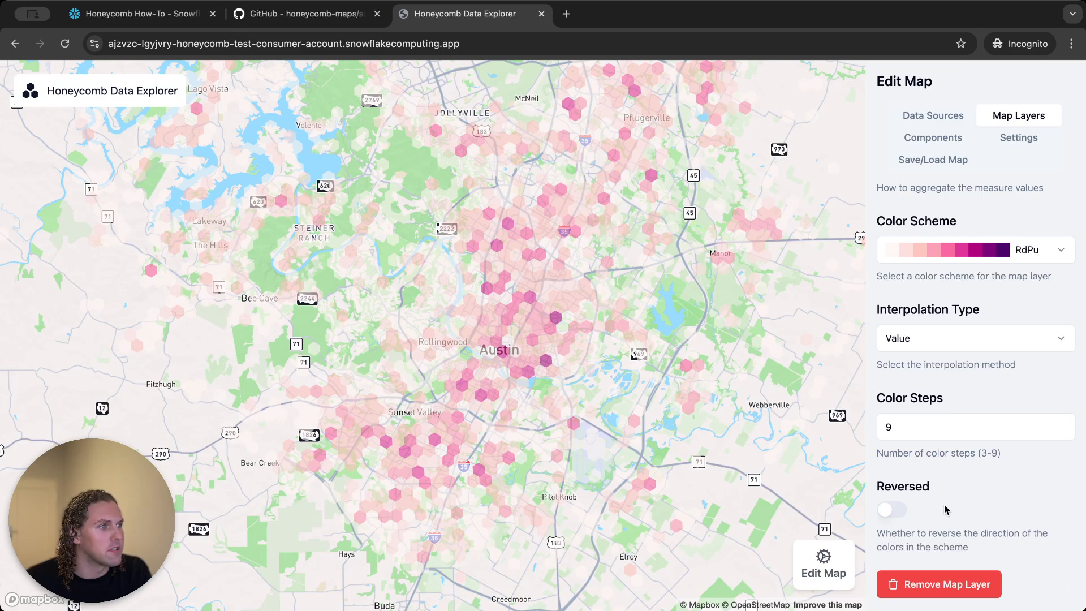
- Change the hexagon layer's label to Delivery Heatmap
scroll(944, 509, "up", 6)
scroll(944, 509, "up", 5)
scroll(986, 328, "down", 1)
triple_click(936, 399)
type("sdf")
key("BackSpace")
key("BackSpace")
key("BackSpace")
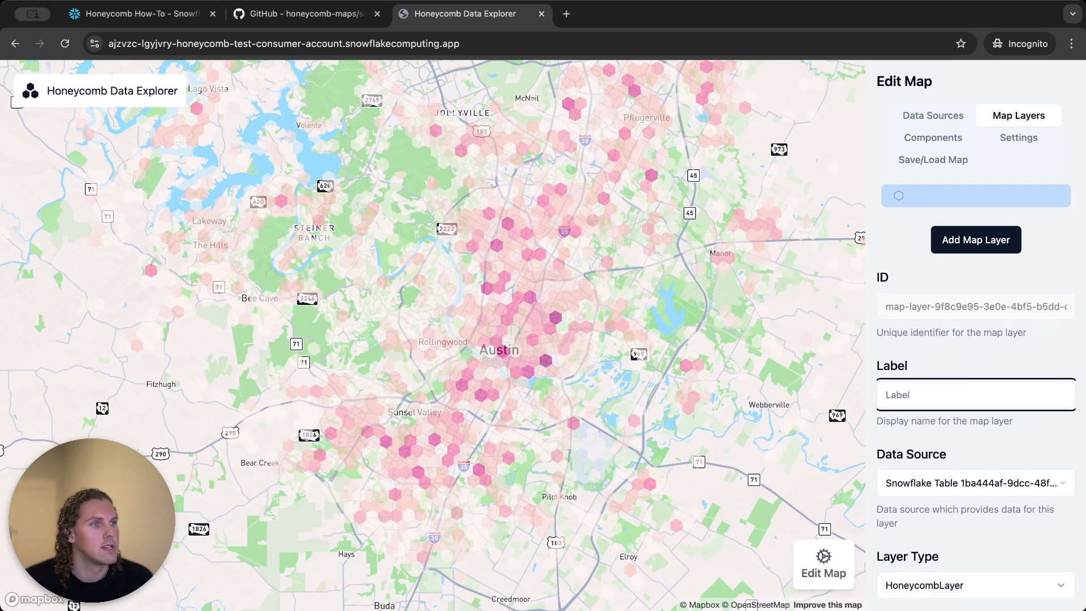
type("Delivery Heatmap")
left_click(1015, 352)
- Select the Point Layer and change its label to Delivery Points
scroll(1015, 352, "up", 2)
left_click(984, 244)
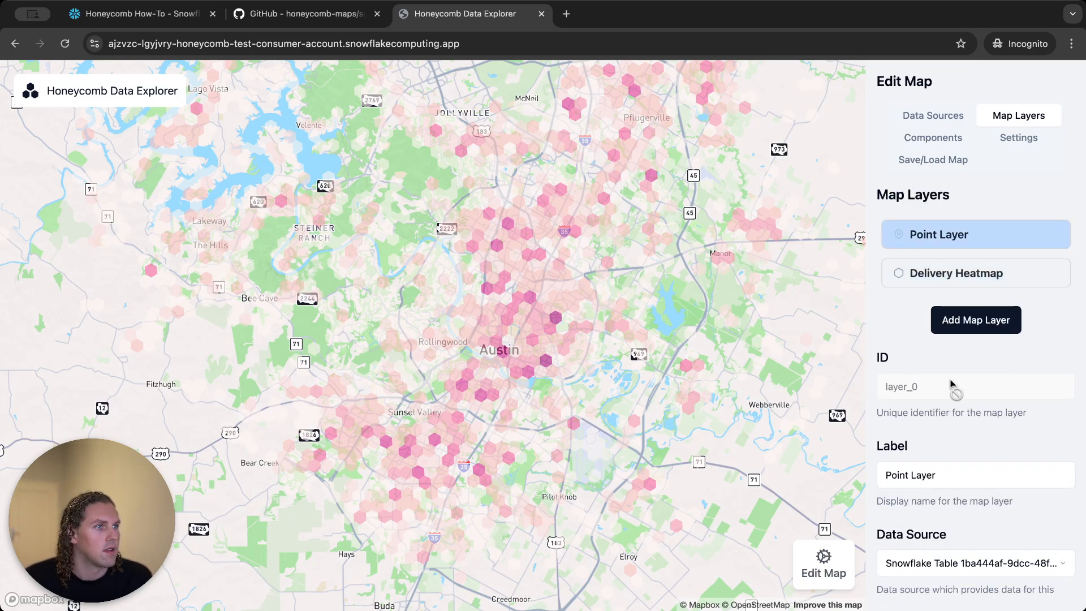
scroll(919, 432, "down", 1)
triple_click(919, 431)
type("Delivery")
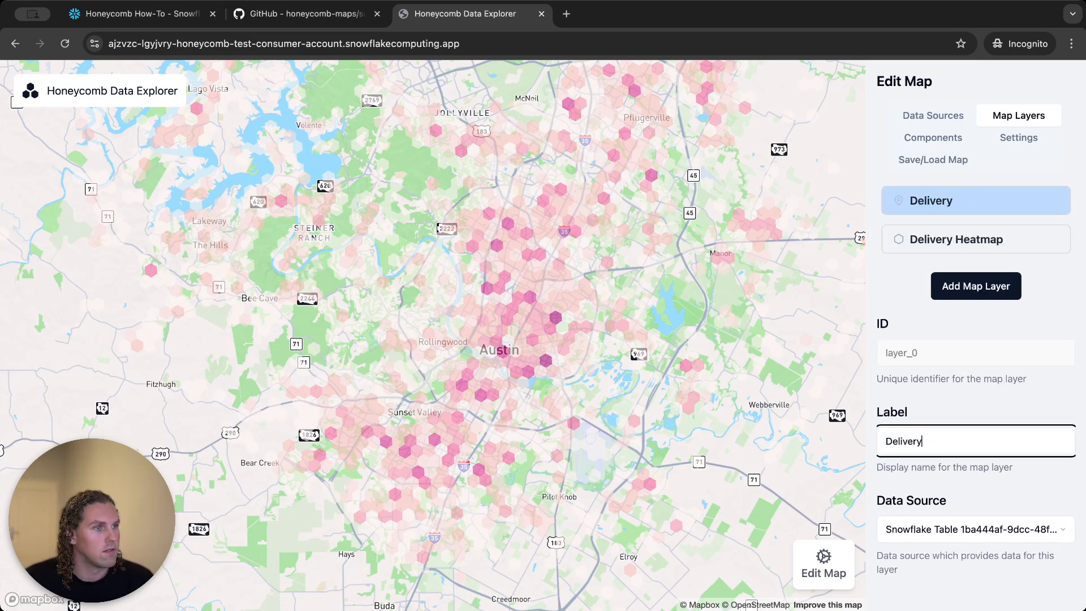
type(" Points")
left_click(964, 397)
- Zoom the map in and out around Austin to examine how the hexagons aggregate at different zoom levels
scroll(529, 365, "up", 3)
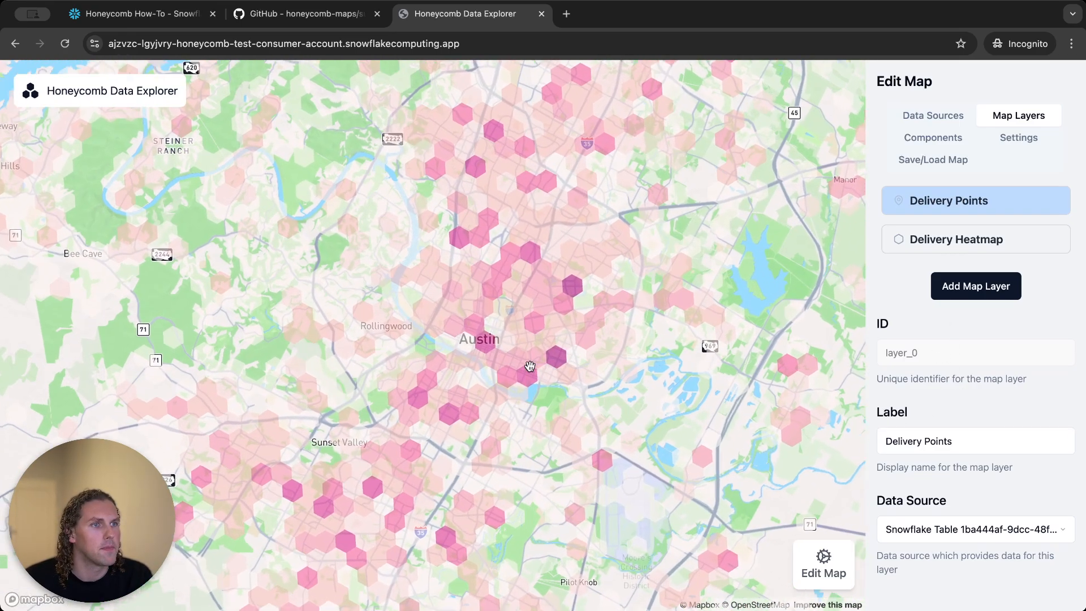
scroll(529, 366, "down", 5)
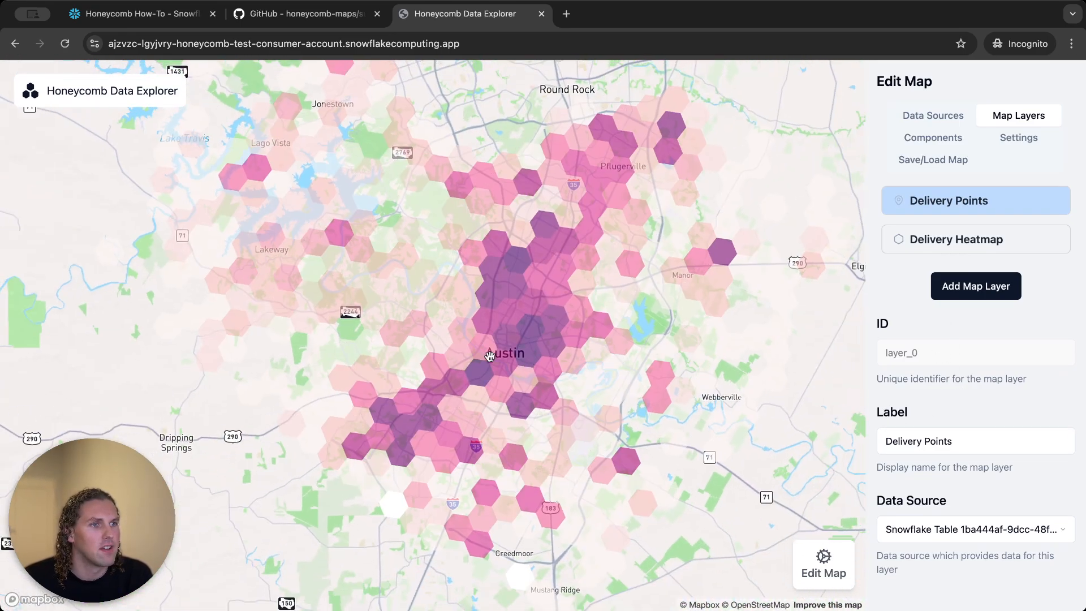
scroll(489, 355, "up", 2)
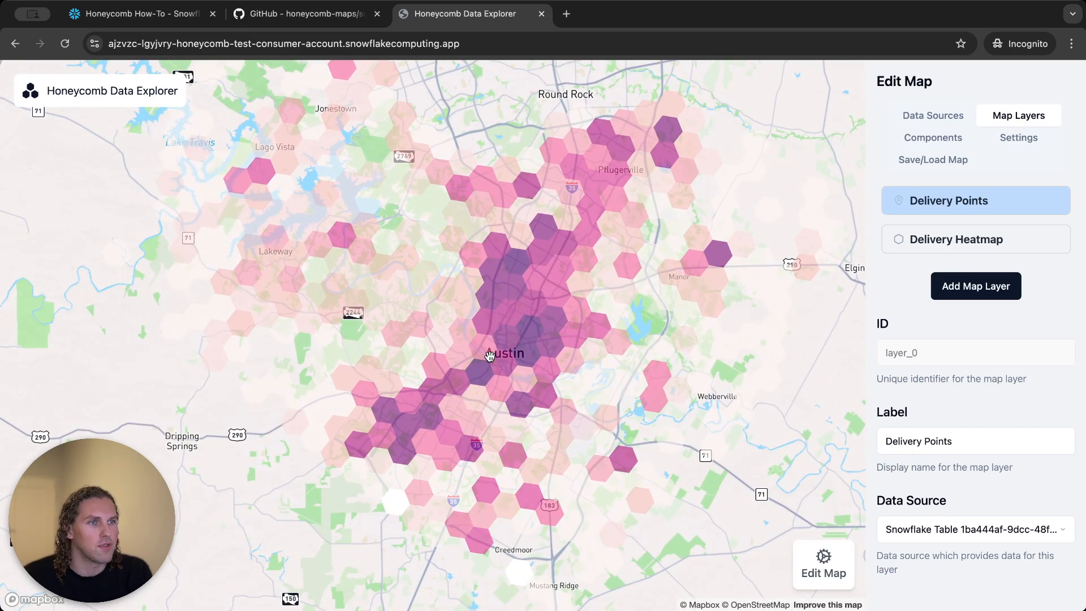